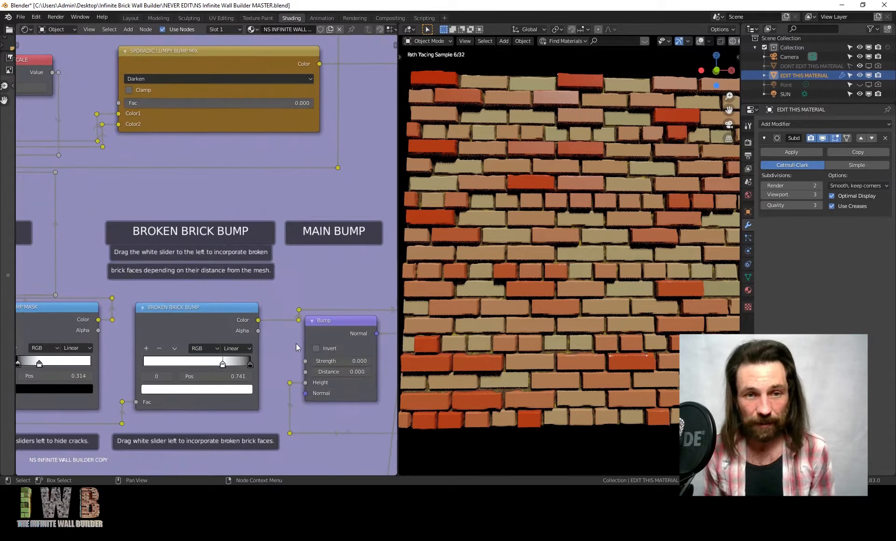
# Set both the Strength and the Distance of the main Bump node to 1.
pyautogui.doubleClick(340, 362)
pyautogui.write('1')
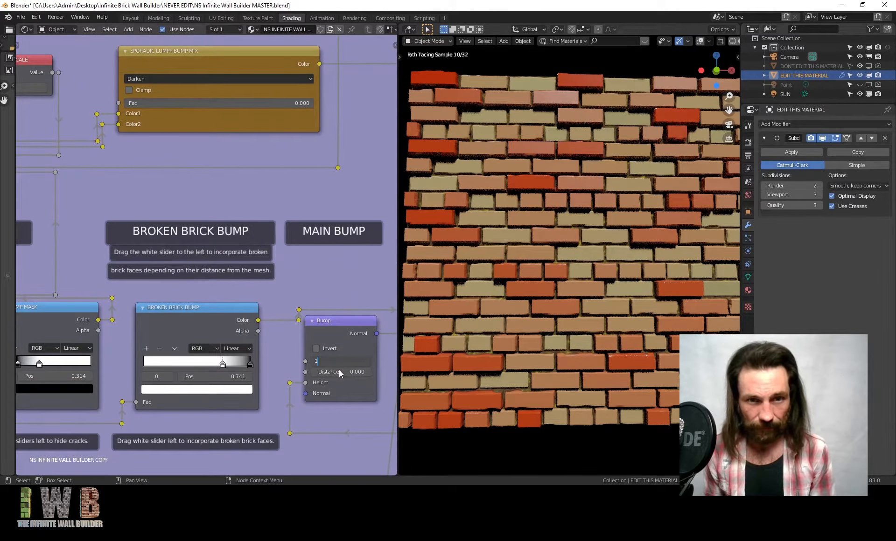
pyautogui.press('Return')
pyautogui.doubleClick(340, 372)
pyautogui.write('1')
pyautogui.press('Return')
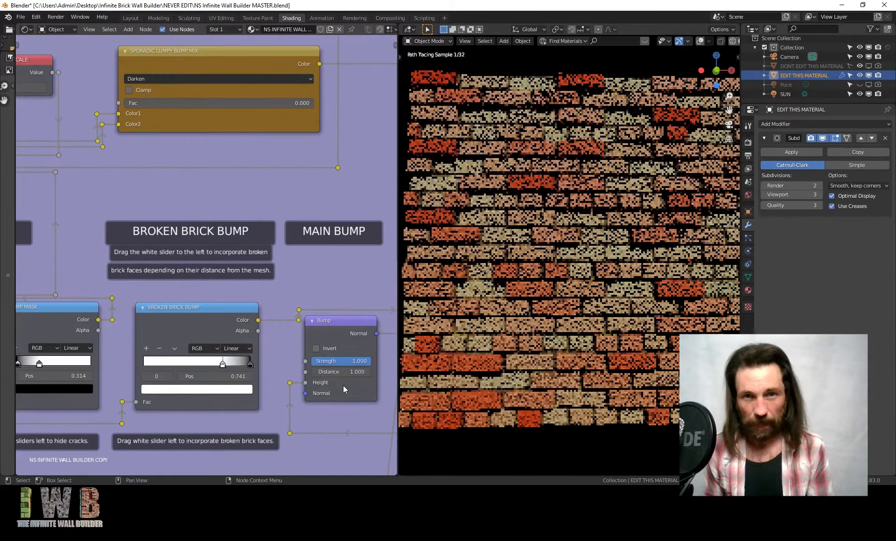
# Set the Crack 1 Scale value node to 15.
pyautogui.scroll(-4, 254, 224)
pyautogui.moveTo(189, 247); pyautogui.dragTo(207, 335, button='middle')
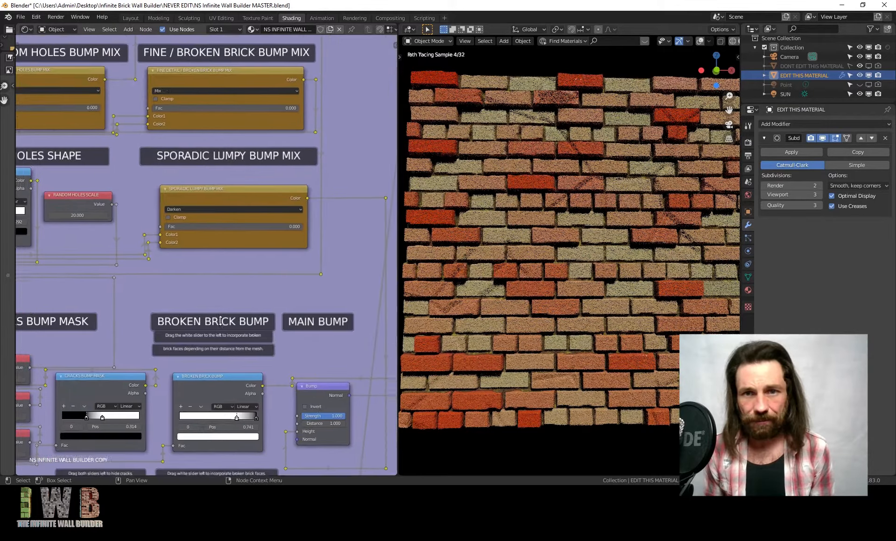
pyautogui.scroll(-2, 205, 254)
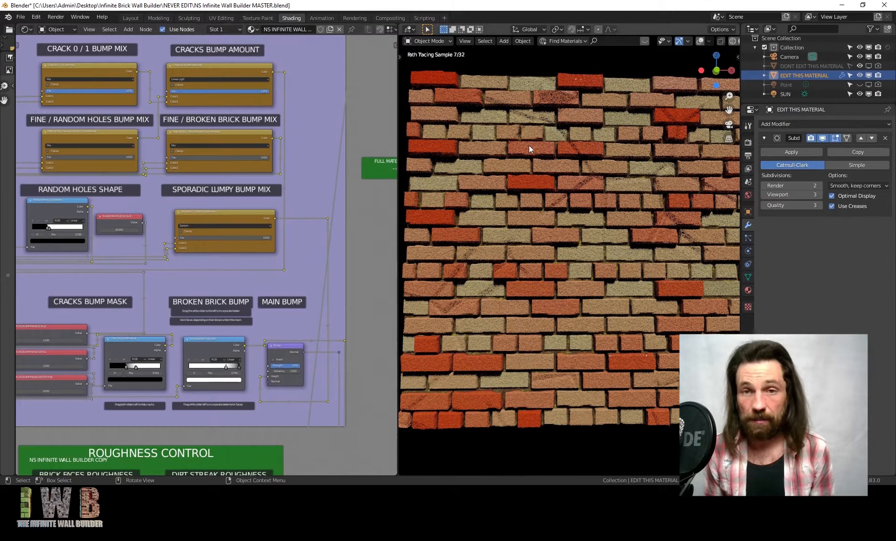
pyautogui.moveTo(198, 245); pyautogui.dragTo(233, 369, button='middle')
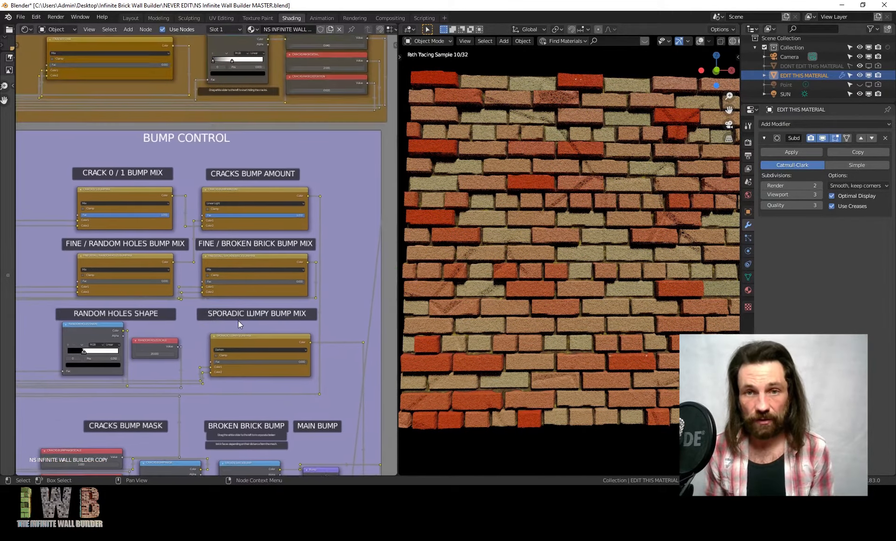
pyautogui.moveTo(238, 324); pyautogui.dragTo(240, 215, button='middle')
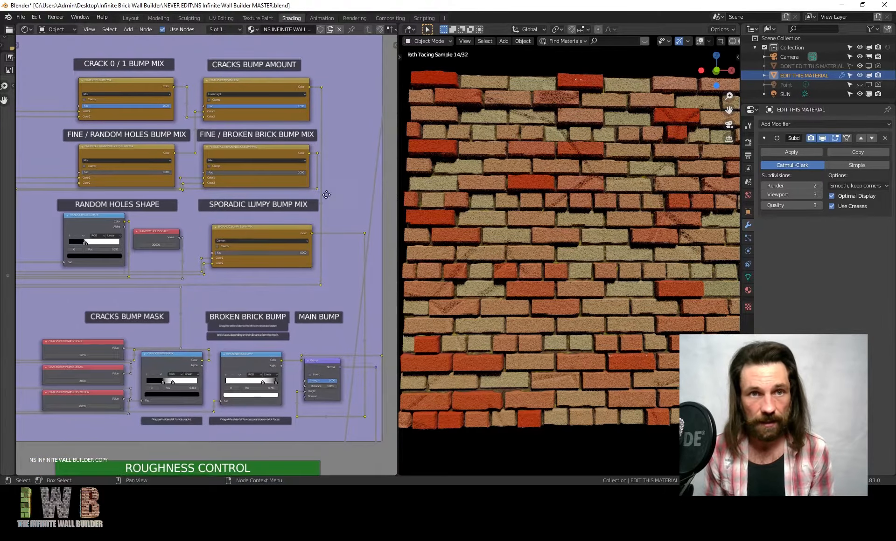
pyautogui.moveTo(326, 194); pyautogui.dragTo(291, 409, button='middle')
pyautogui.moveTo(282, 252); pyautogui.dragTo(281, 338, button='middle')
pyautogui.scroll(2, 266, 218)
pyautogui.moveTo(250, 307); pyautogui.dragTo(250, 334, button='middle')
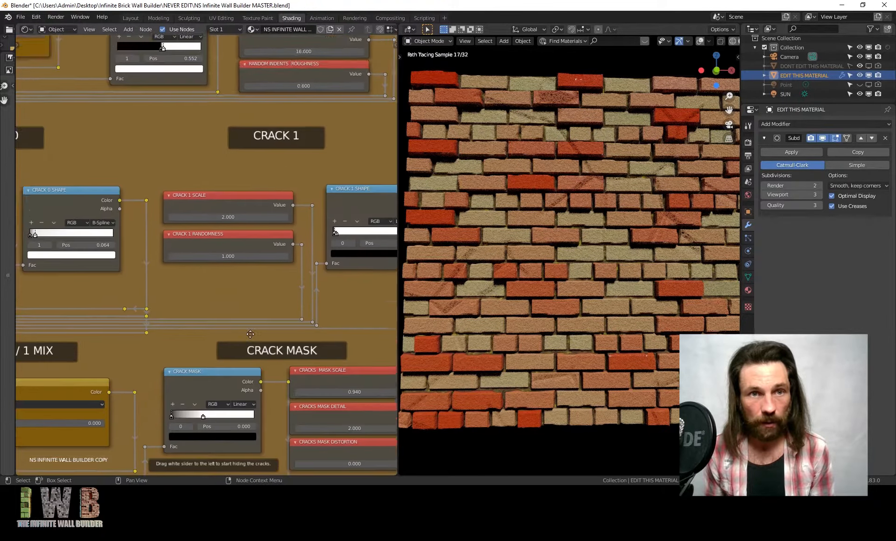
pyautogui.moveTo(298, 91); pyautogui.dragTo(276, 255, button='middle')
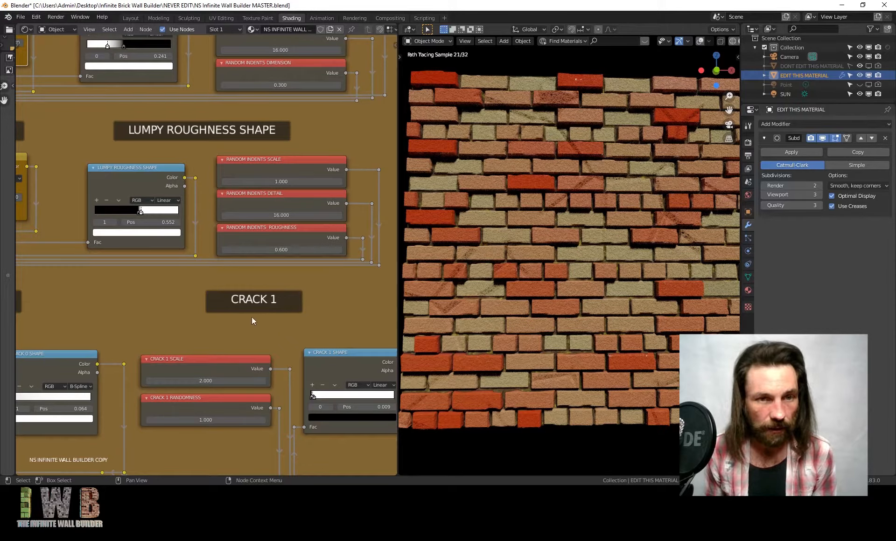
pyautogui.click(233, 376)
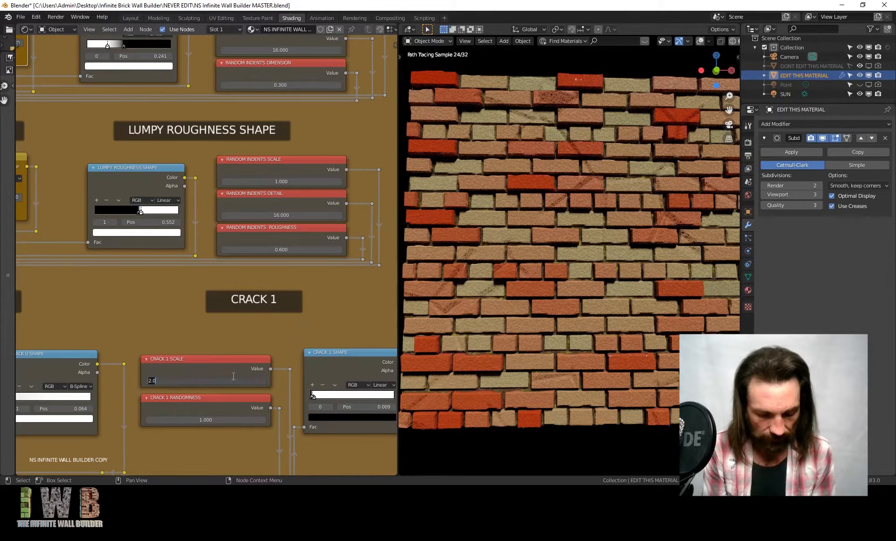
pyautogui.press('Return')
# On the Cracks Bump Mask color ramp, move the white stop to 1.000 and the black stop to 0.818.
pyautogui.scroll(-3, 232, 376)
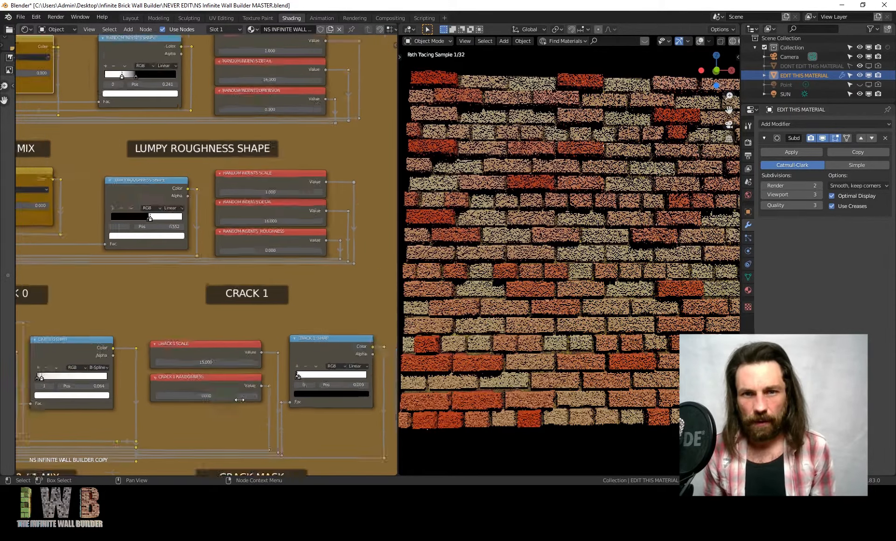
pyautogui.moveTo(218, 355); pyautogui.dragTo(288, 130, button='middle')
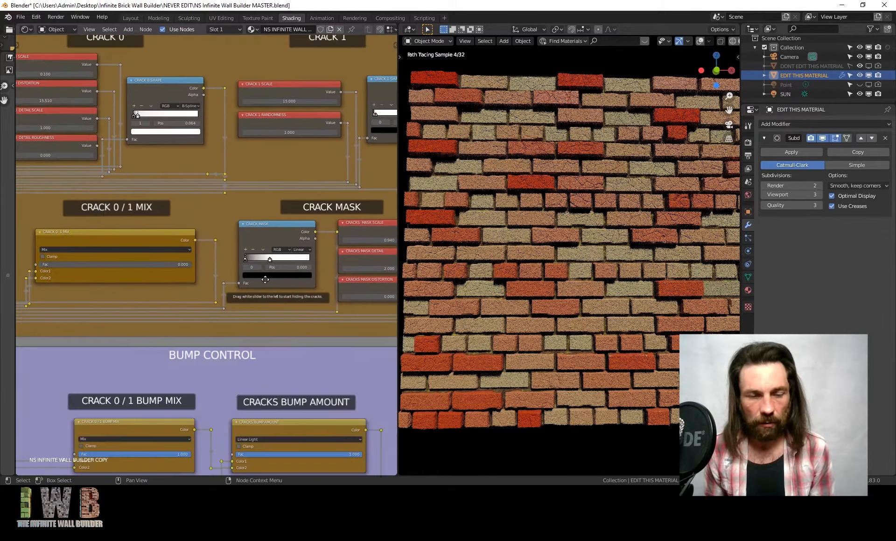
pyautogui.moveTo(261, 313); pyautogui.dragTo(279, 233, button='middle')
pyautogui.scroll(-5, 278, 233)
pyautogui.moveTo(276, 278); pyautogui.dragTo(281, 218, button='middle')
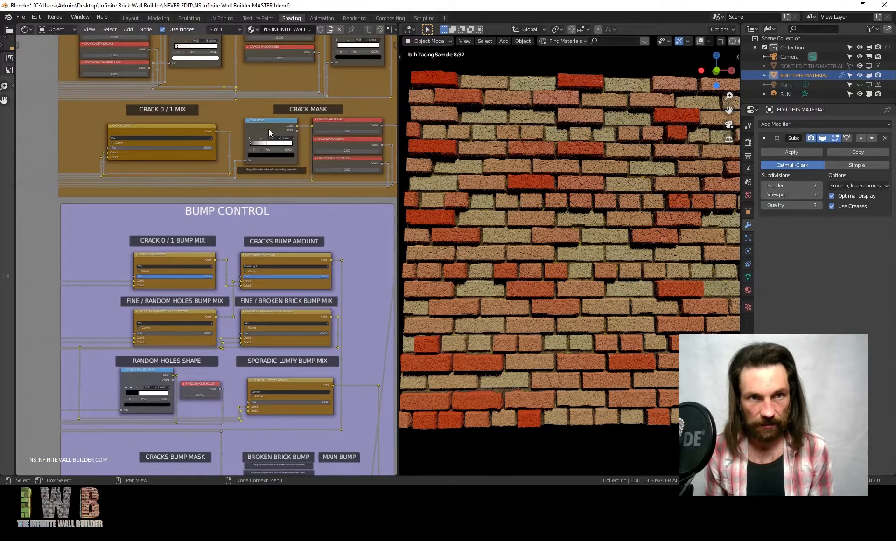
pyautogui.moveTo(227, 293); pyautogui.dragTo(252, 180, button='middle')
pyautogui.scroll(4, 252, 289)
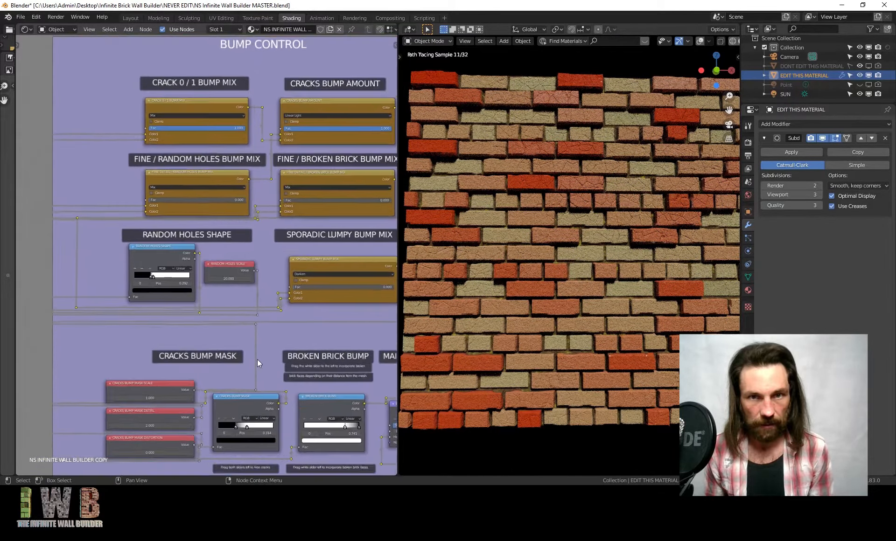
pyautogui.moveTo(256, 357); pyautogui.dragTo(246, 241, button='middle')
pyautogui.scroll(3, 246, 240)
pyautogui.moveTo(266, 422); pyautogui.dragTo(217, 337, button='middle')
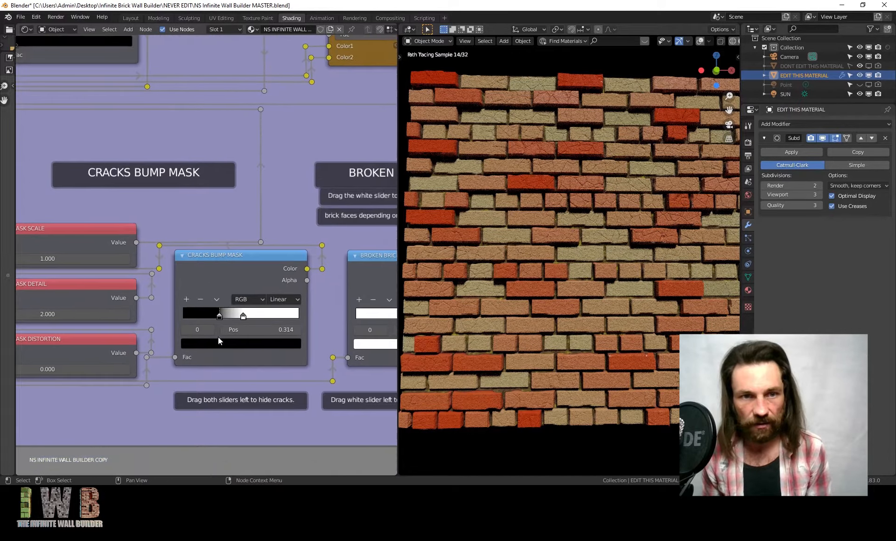
pyautogui.click(244, 316)
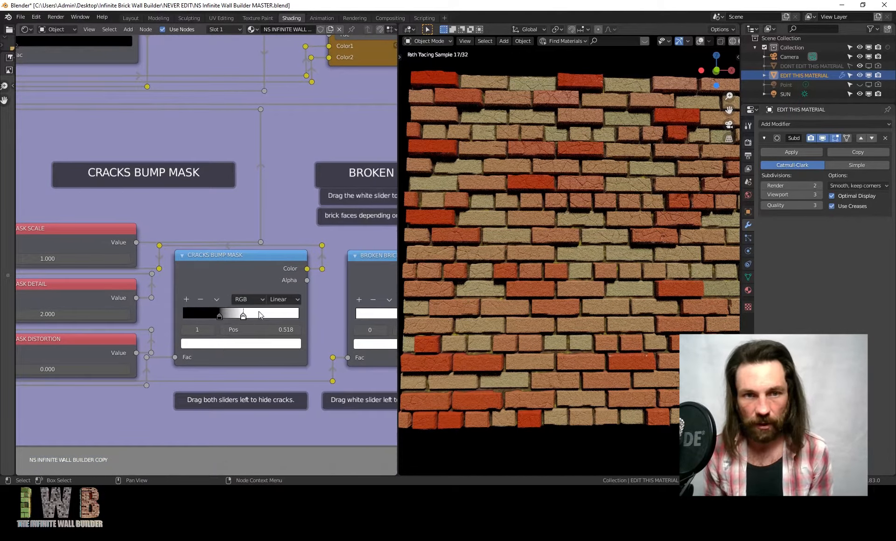
pyautogui.moveTo(243, 316); pyautogui.dragTo(345, 311)
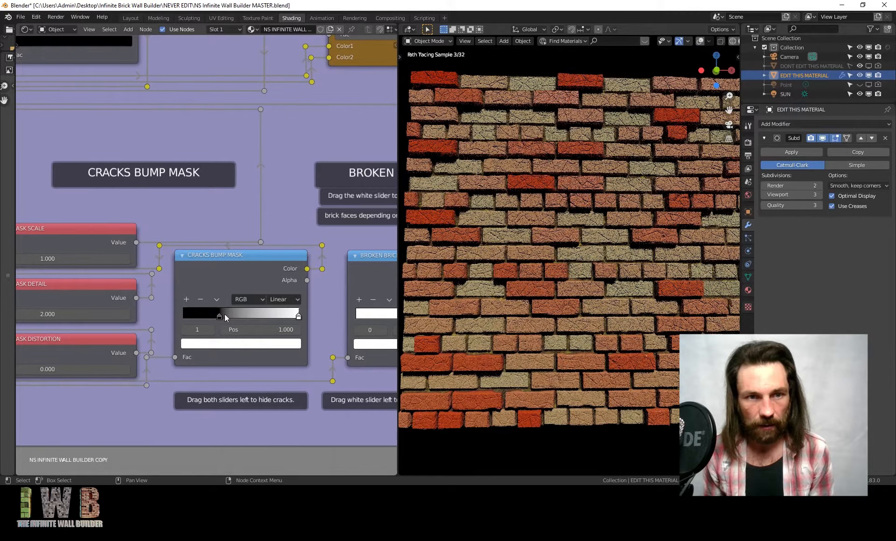
pyautogui.moveTo(222, 315); pyautogui.dragTo(270, 320)
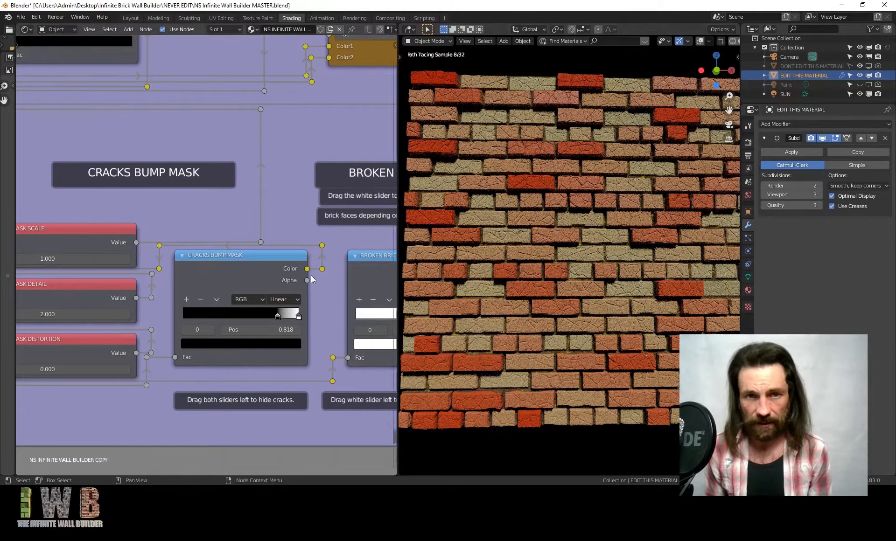
# Lower the Fac of the Crack 0 / 1 Bump Mix node to 0.
pyautogui.scroll(-4, 309, 273)
pyautogui.moveTo(306, 186); pyautogui.dragTo(258, 235, button='middle')
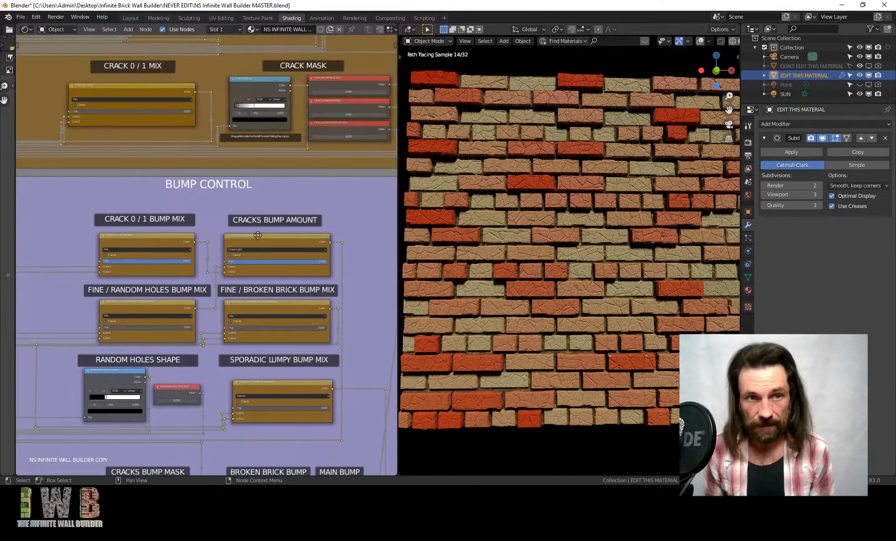
pyautogui.scroll(2, 205, 251)
pyautogui.moveTo(197, 244); pyautogui.dragTo(242, 234, button='middle')
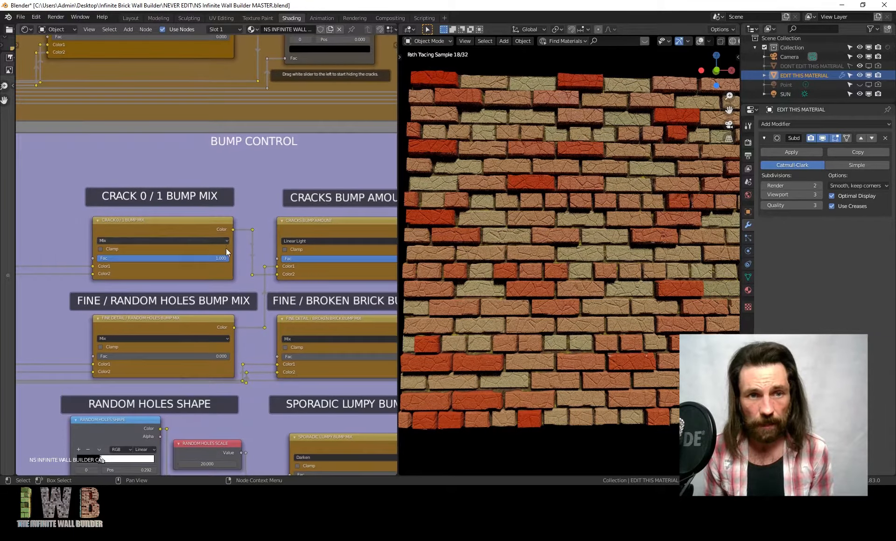
pyautogui.moveTo(196, 258); pyautogui.dragTo(97, 258)
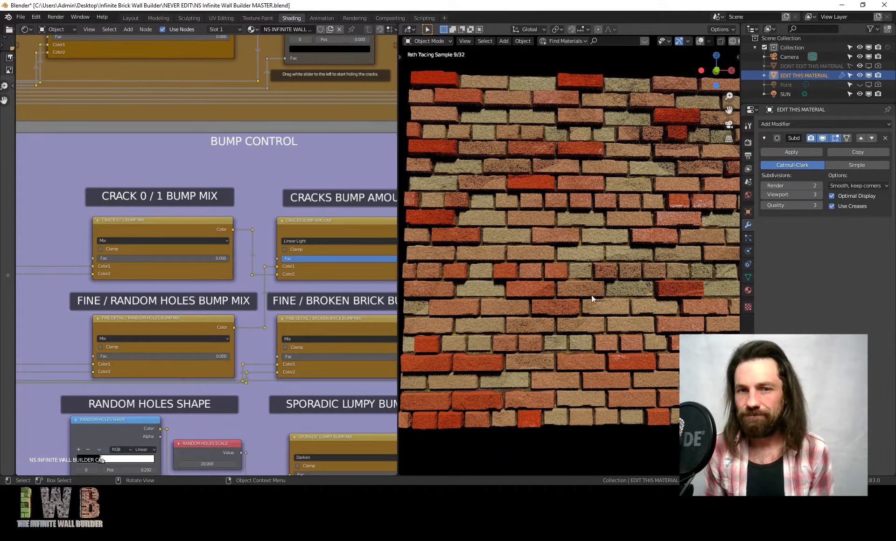
# Raise the Fac of the Fine / Random Holes Bump Mix node to 0.737.
pyautogui.scroll(-2, 333, 248)
pyautogui.scroll(2, 195, 273)
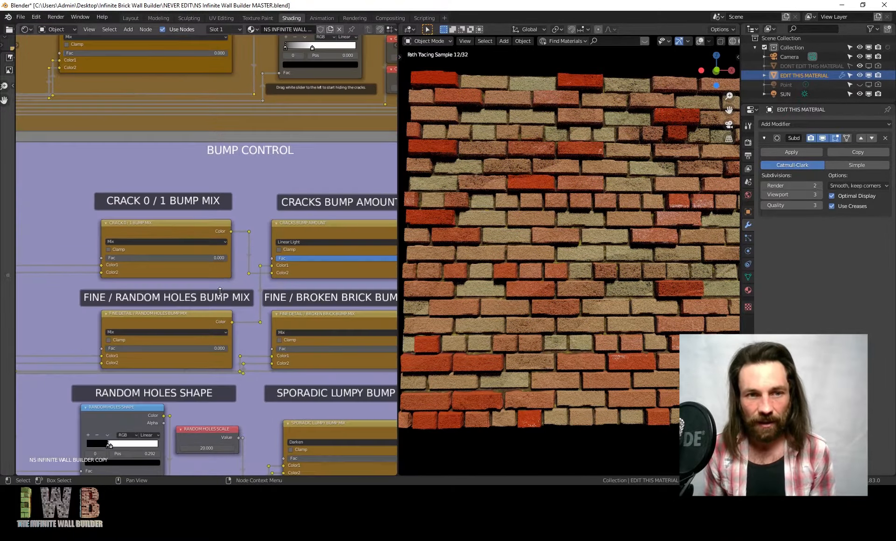
pyautogui.scroll(-1, 219, 270)
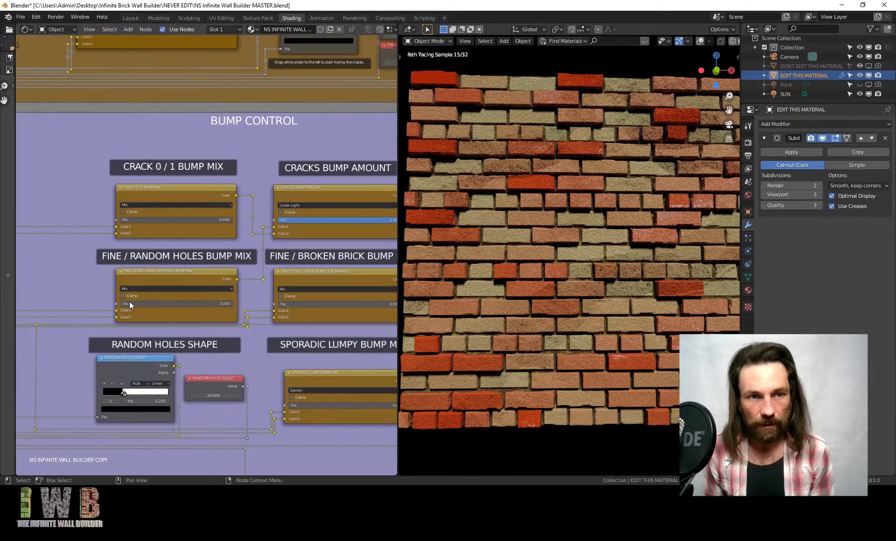
pyautogui.moveTo(127, 303); pyautogui.dragTo(204, 304)
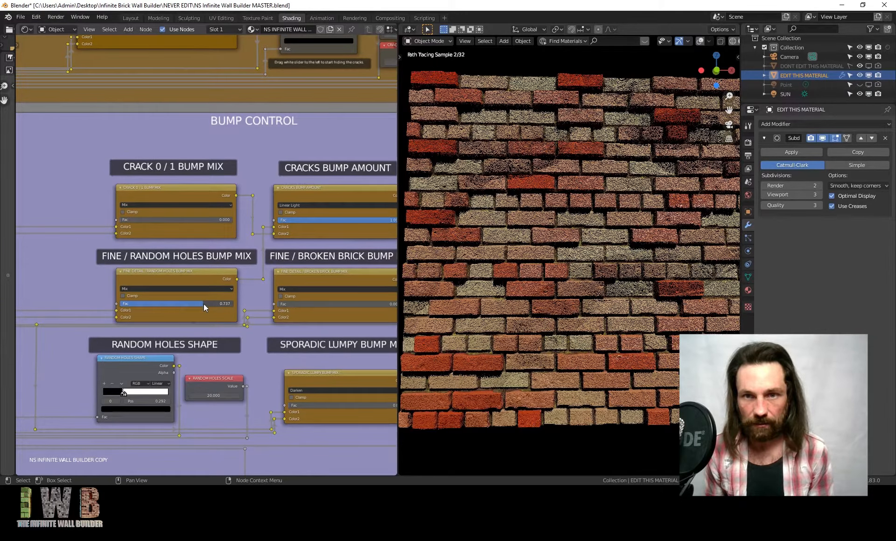
# Set the Crack 0 Scale value node to 0.6.
pyautogui.scroll(-5, 264, 148)
pyautogui.moveTo(221, 158); pyautogui.dragTo(220, 272, button='middle')
pyautogui.moveTo(229, 105); pyautogui.dragTo(212, 163, button='middle')
pyautogui.scroll(8, 213, 163)
pyautogui.moveTo(45, 73); pyautogui.dragTo(142, 149, button='middle')
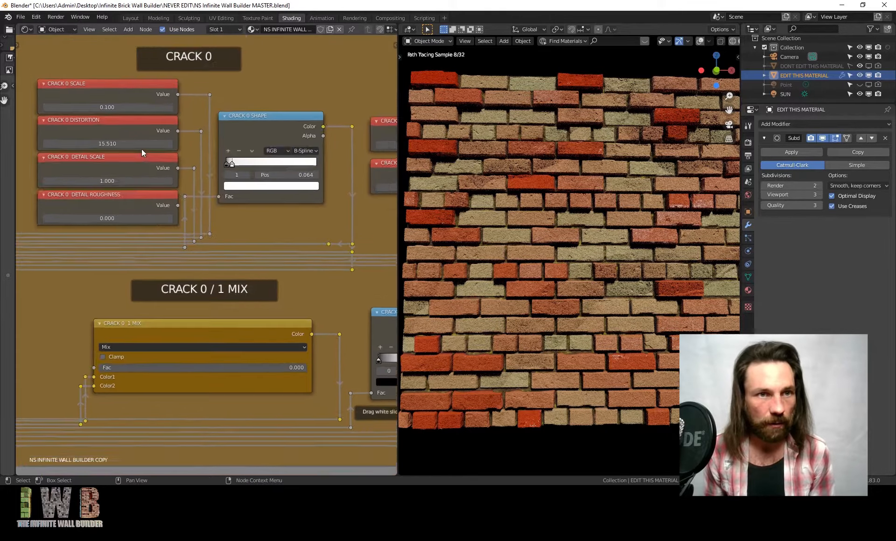
pyautogui.scroll(1, 141, 149)
pyautogui.click(119, 96)
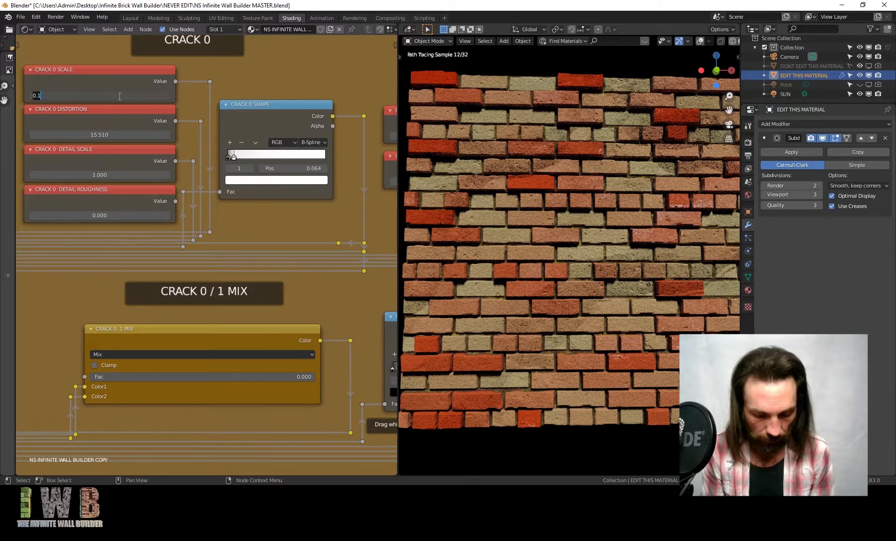
pyautogui.press('BackSpace')
pyautogui.write('.6')
pyautogui.press('Return')
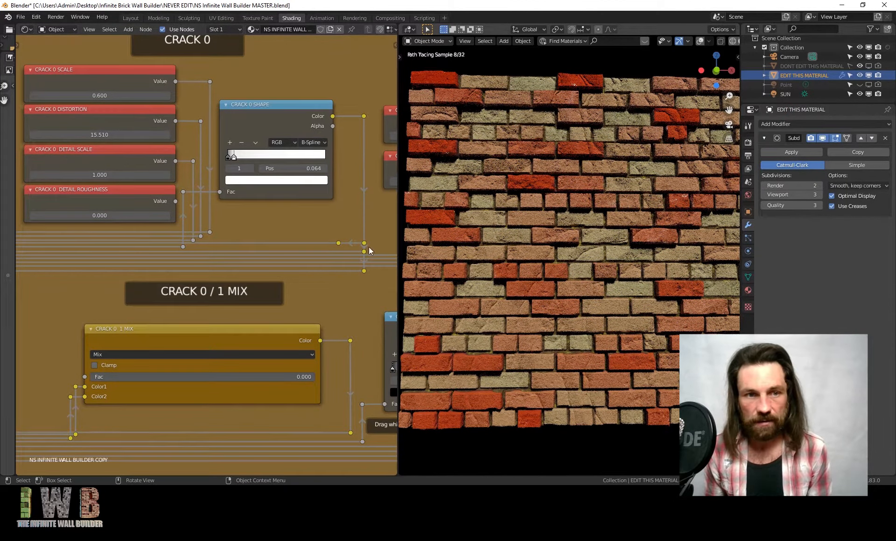
# Try the Crack 0 / 1 Bump Mix node at nearly full strength and settle its Fac at 0.5.
pyautogui.scroll(-6, 270, 281)
pyautogui.moveTo(270, 281); pyautogui.dragTo(185, 232, button='middle')
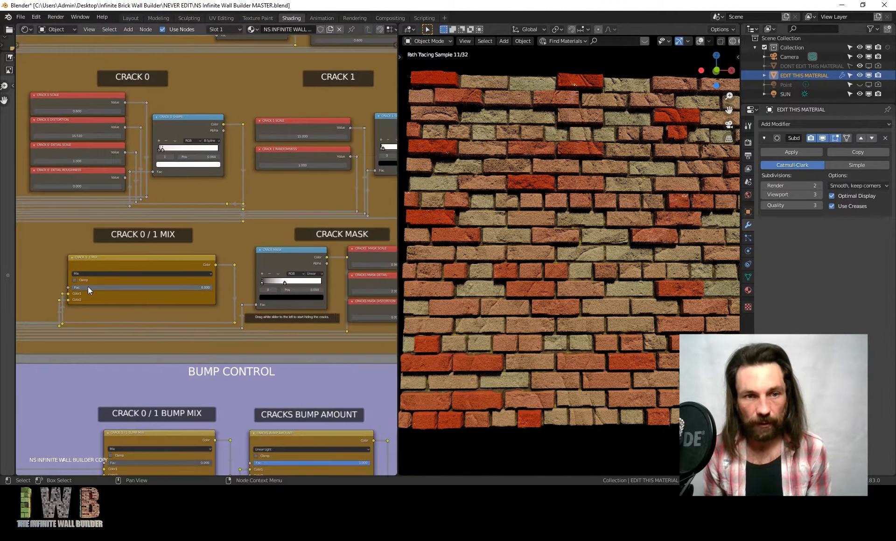
pyautogui.moveTo(207, 424); pyautogui.dragTo(170, 239, button='middle')
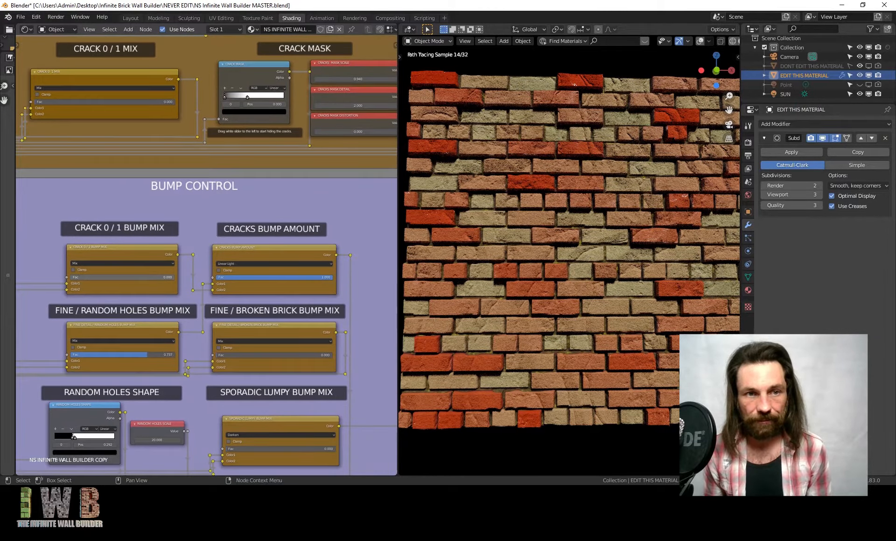
pyautogui.moveTo(86, 278); pyautogui.dragTo(178, 277)
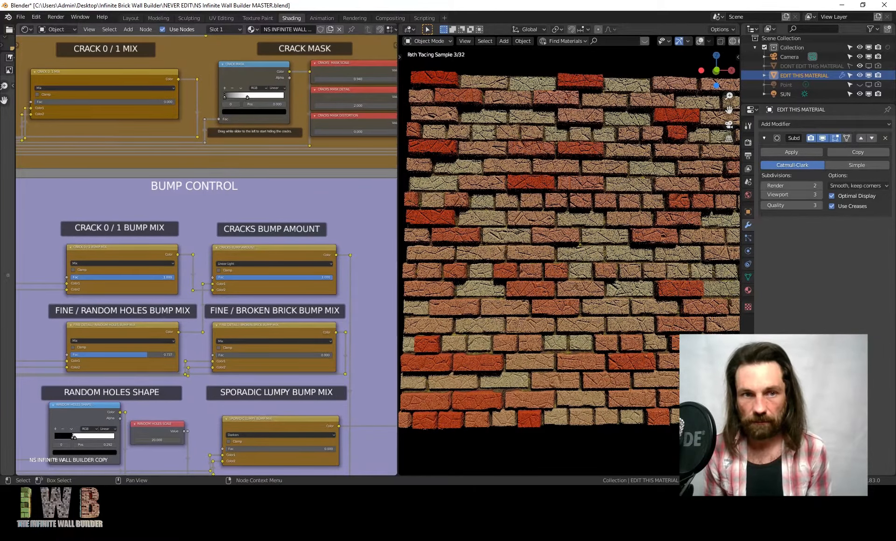
pyautogui.click(159, 277)
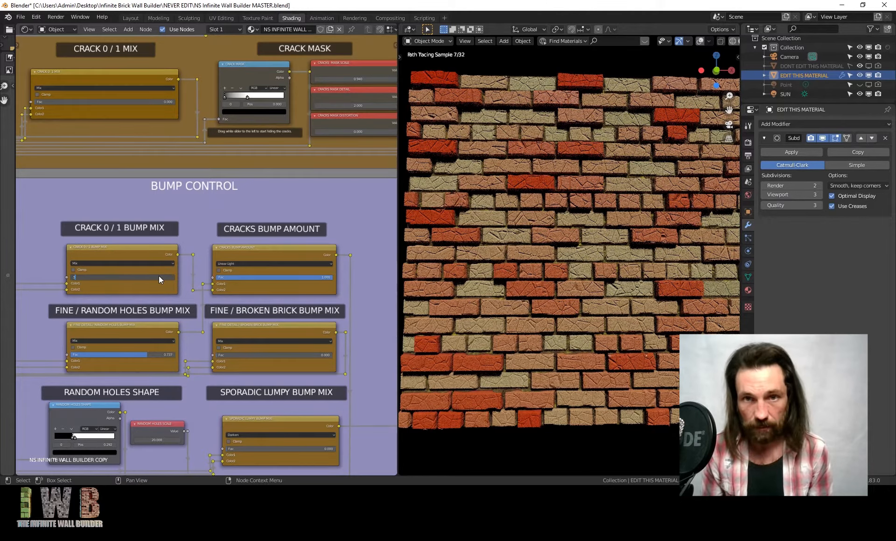
pyautogui.write('.5')
pyautogui.press('Return')
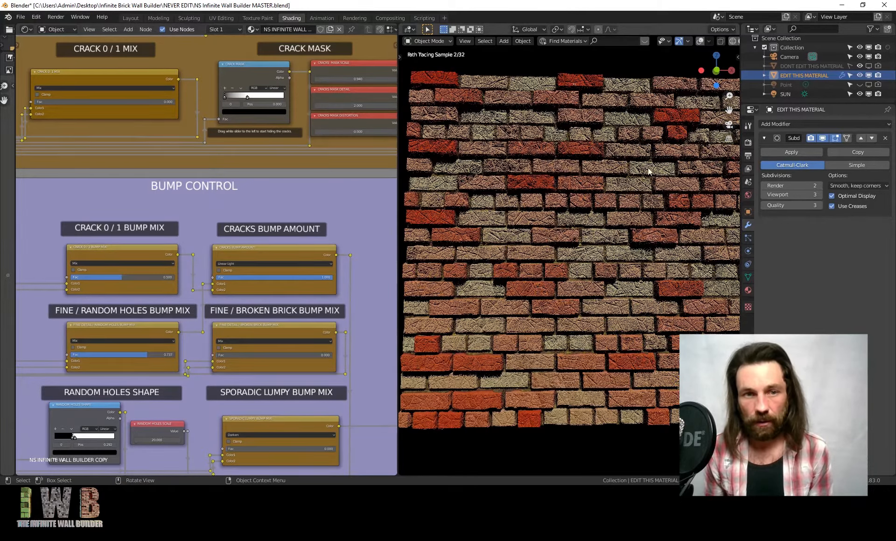
# On the Cracks Bump Mask color ramp, move the white stop to 0.541 and place the black stop just below it.
pyautogui.scroll(-2, 276, 337)
pyautogui.keyDown('shift'); pyautogui.scroll(-8, 266, 333); pyautogui.keyUp('shift')
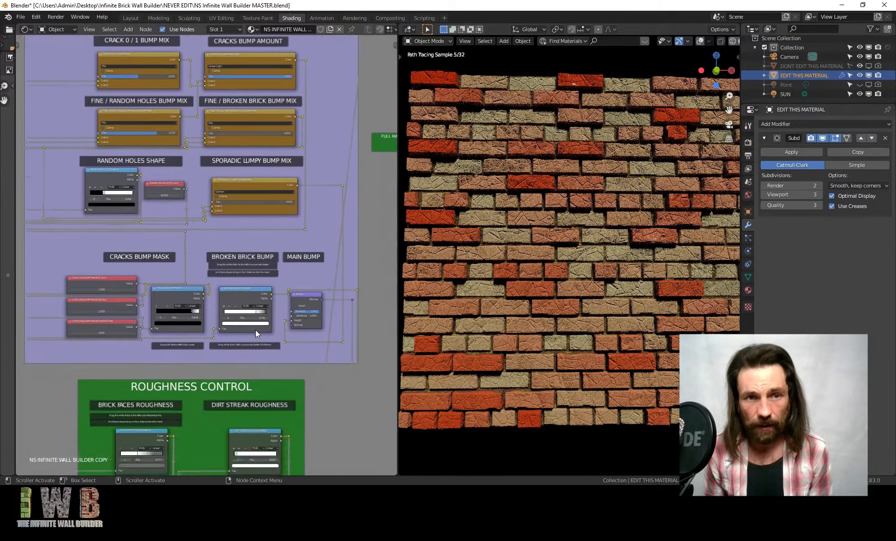
pyautogui.scroll(8, 261, 343)
pyautogui.moveTo(66, 334); pyautogui.dragTo(136, 222, button='middle')
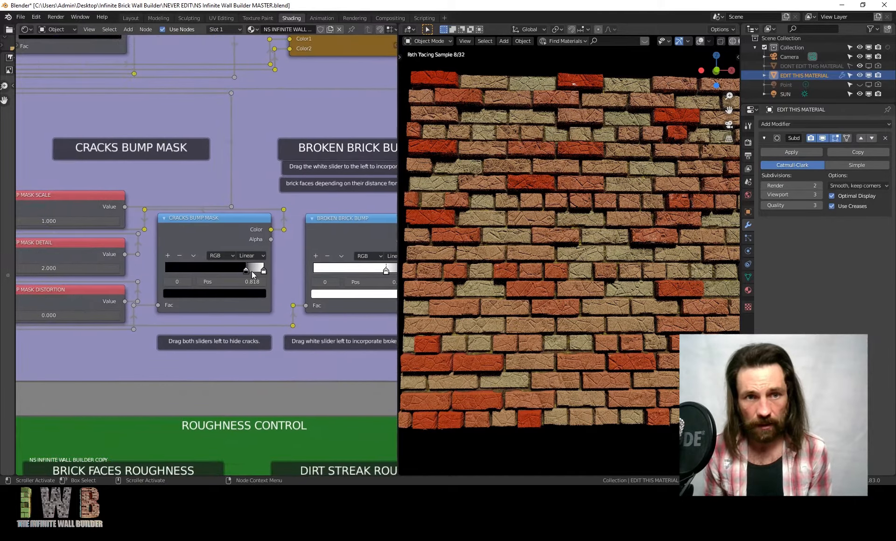
pyautogui.moveTo(245, 269); pyautogui.dragTo(218, 270)
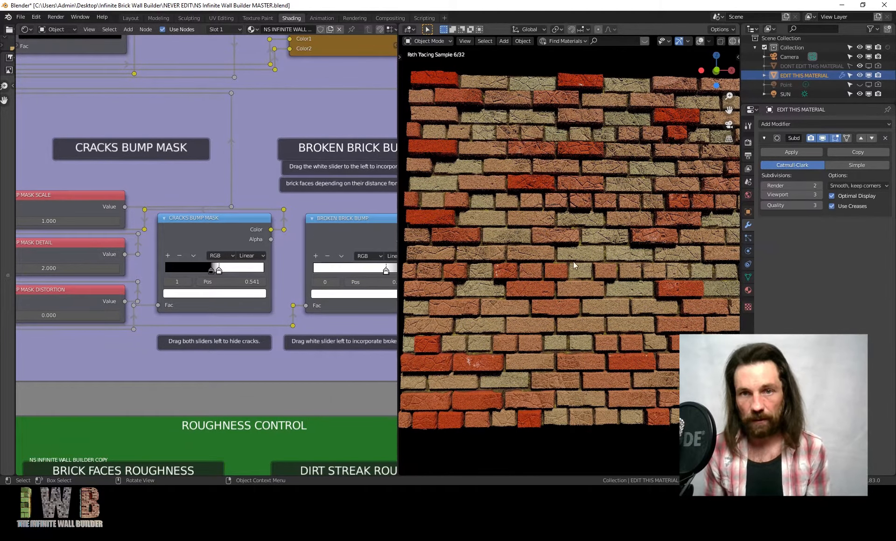
pyautogui.scroll(-5, 214, 344)
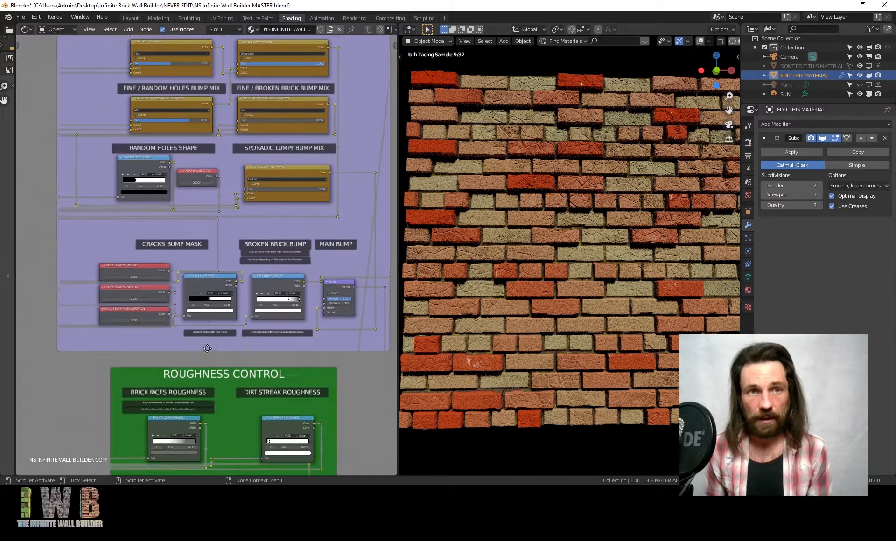
# Set the Fac of both the Crack 0 / 1 Bump Mix and Cracks Bump Amount nodes to 0.
pyautogui.moveTo(213, 326); pyautogui.dragTo(204, 451, button='middle')
pyautogui.moveTo(244, 320); pyautogui.dragTo(245, 171, button='middle')
pyautogui.moveTo(236, 407); pyautogui.dragTo(231, 292, button='middle')
pyautogui.scroll(4, 241, 275)
pyautogui.scroll(1, 231, 292)
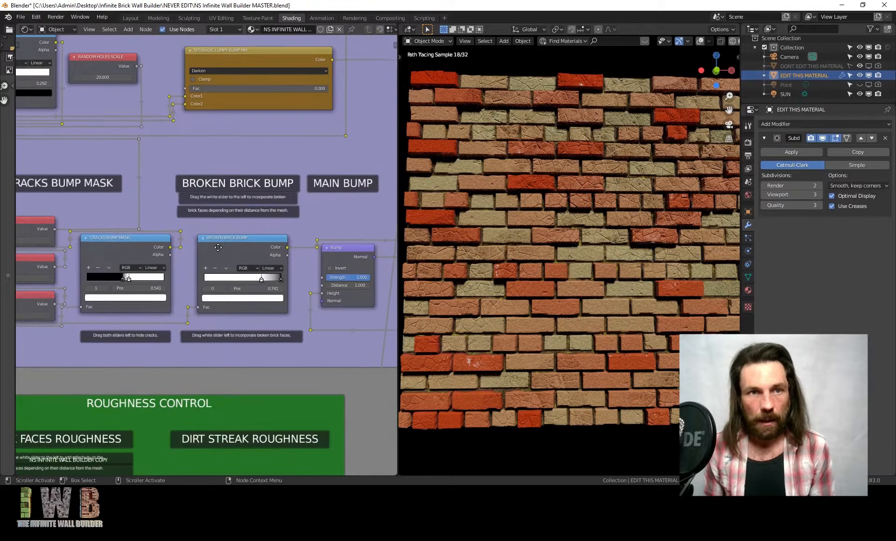
pyautogui.moveTo(196, 110); pyautogui.dragTo(244, 327, button='middle')
pyautogui.moveTo(247, 91); pyautogui.dragTo(265, 202, button='middle')
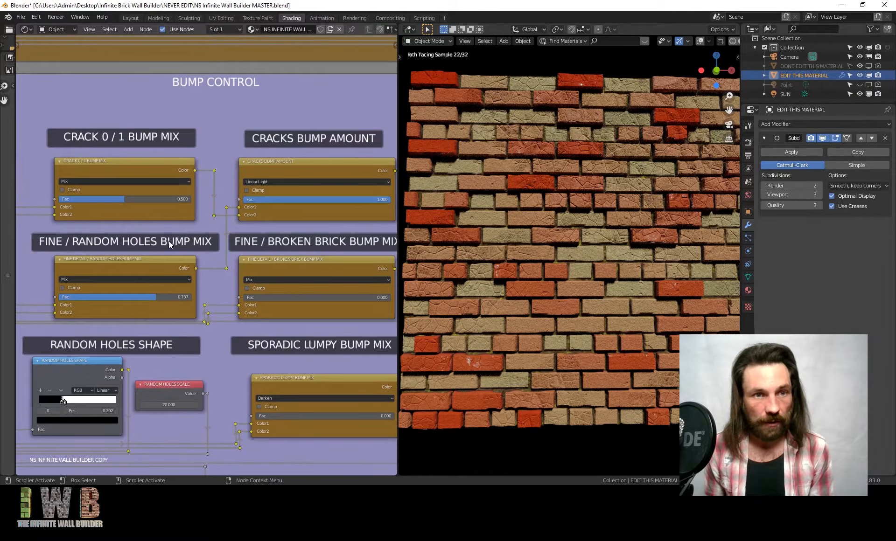
pyautogui.moveTo(152, 198); pyautogui.dragTo(84, 198)
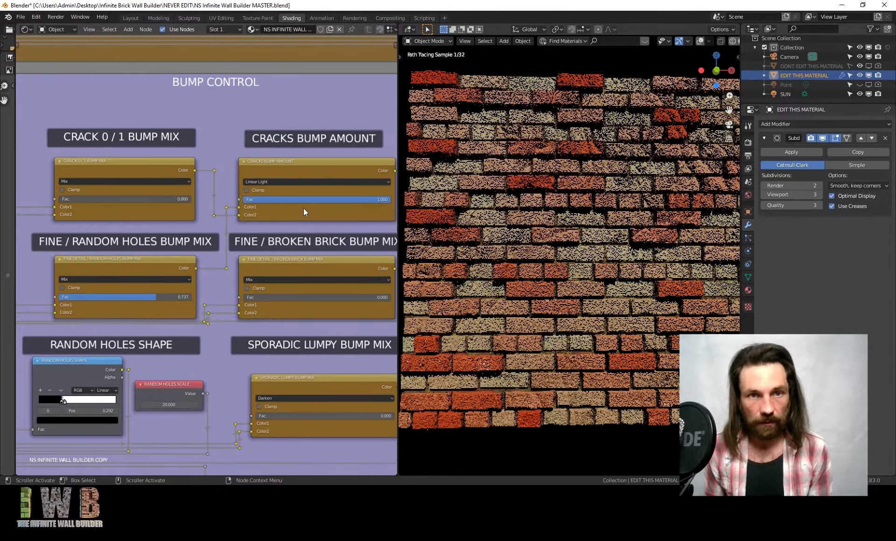
pyautogui.moveTo(326, 202); pyautogui.dragTo(206, 202)
# Raise the Fac of the Fine / Random Holes Bump Mix node to 1 and inspect the holes on the bricks.
pyautogui.moveTo(204, 236); pyautogui.dragTo(230, 178, button='middle')
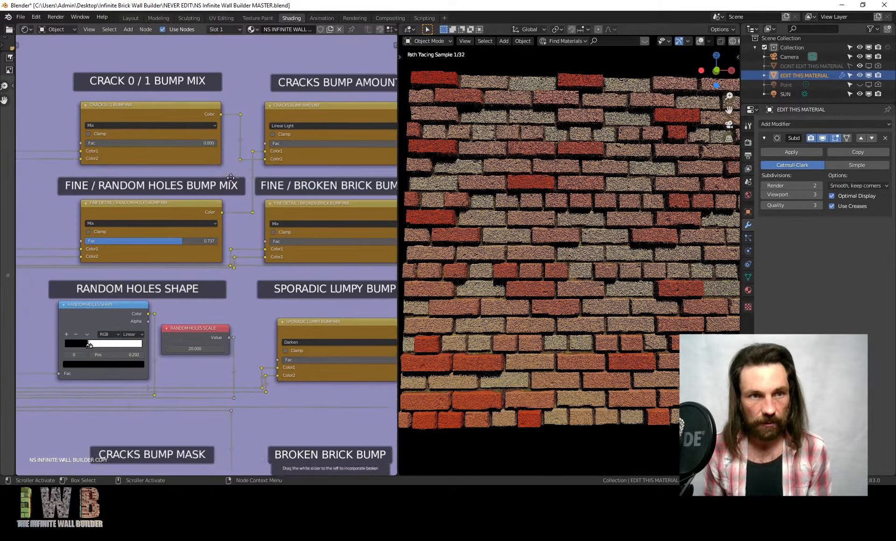
pyautogui.scroll(2, 204, 213)
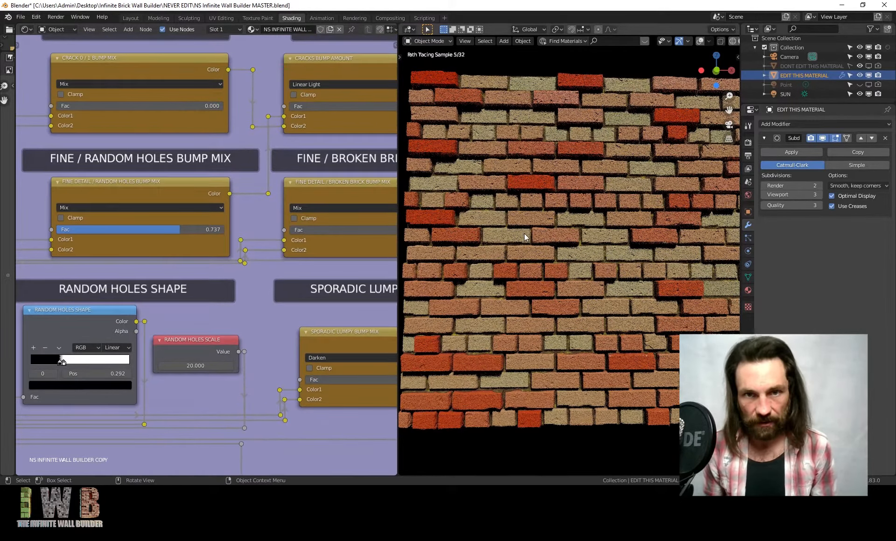
pyautogui.scroll(4, 524, 233)
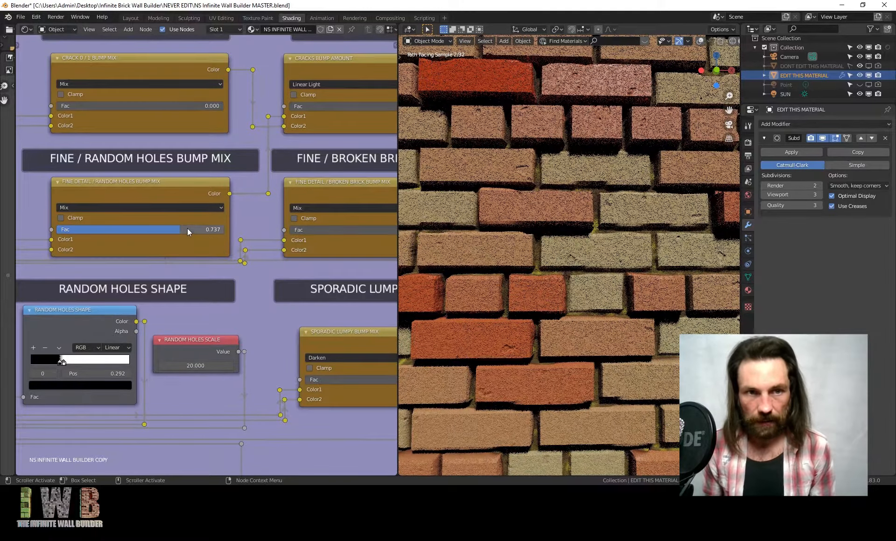
pyautogui.moveTo(186, 229); pyautogui.dragTo(234, 230)
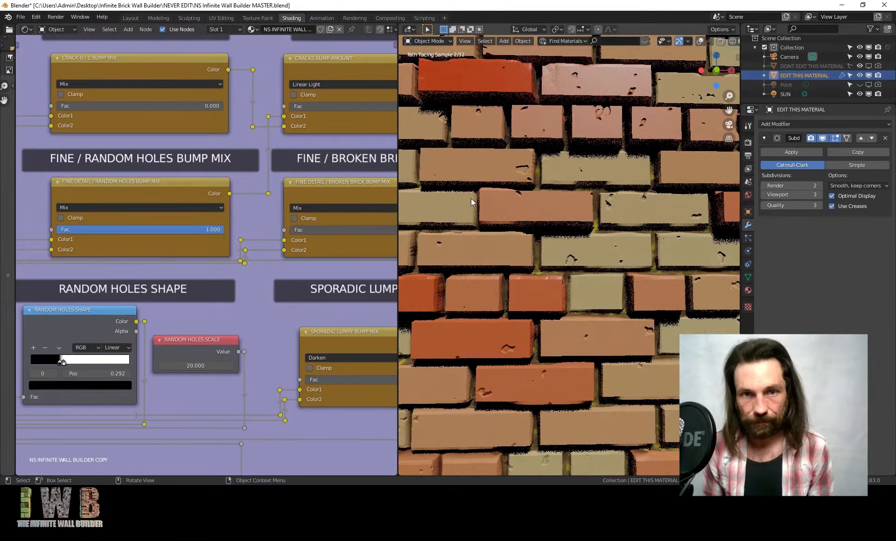
pyautogui.scroll(-4, 471, 197)
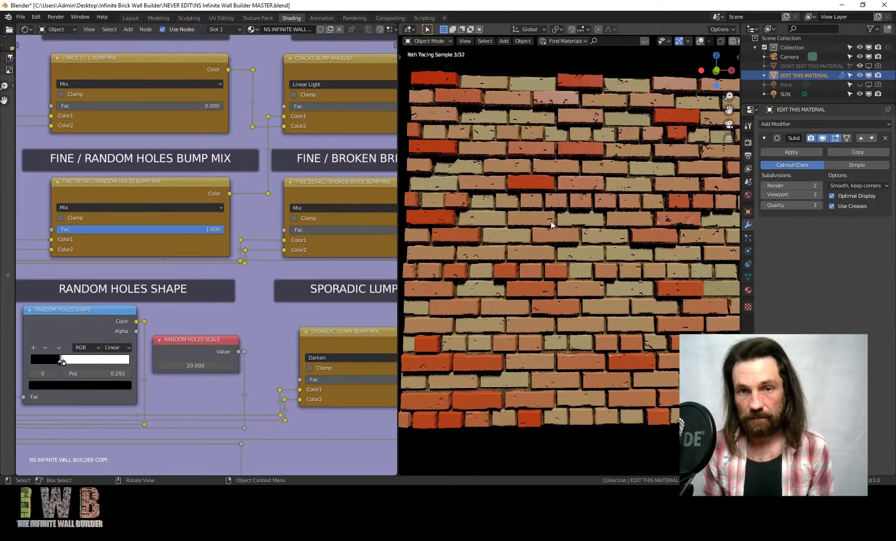
pyautogui.scroll(4, 550, 221)
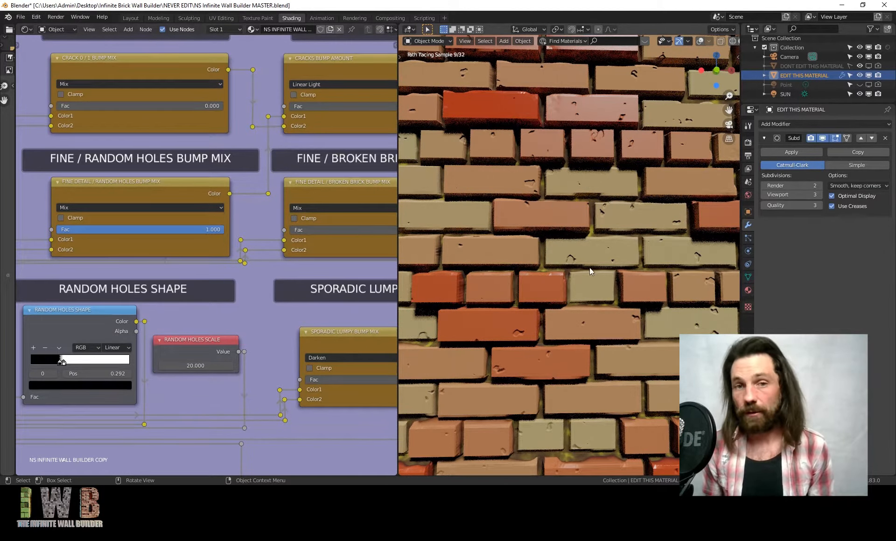
# Set the Fac of the Fine / Random Holes Bump Mix node to 0.8 and check the bricks up close.
pyautogui.click(214, 230)
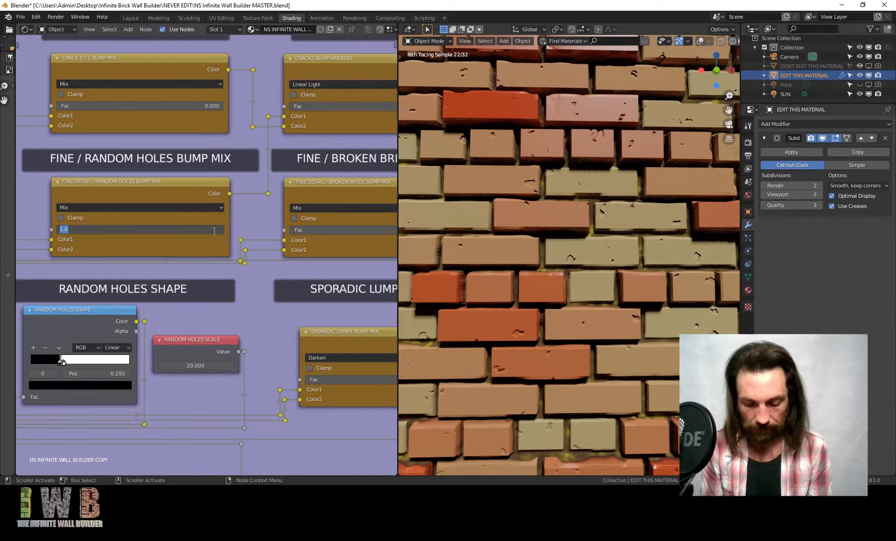
pyautogui.press('BackSpace')
pyautogui.press('Return')
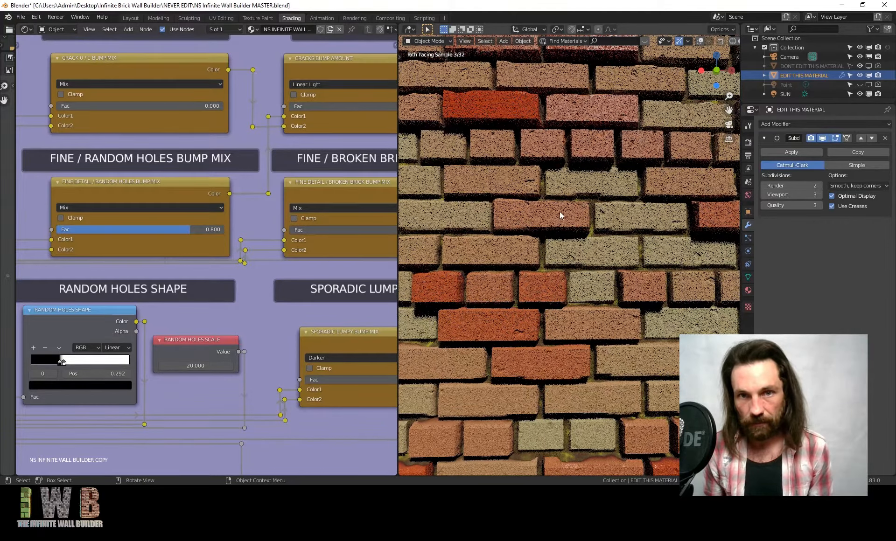
pyautogui.scroll(4, 532, 211)
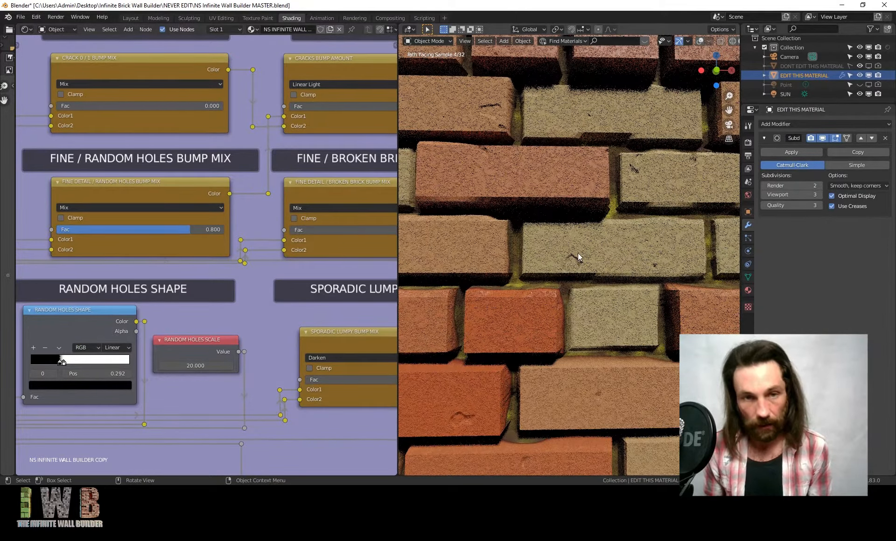
# Set the Fac of the Fine / Random Holes Bump Mix node to 0.9 and compare the wall near and far.
pyautogui.doubleClick(209, 230)
pyautogui.write('0.9')
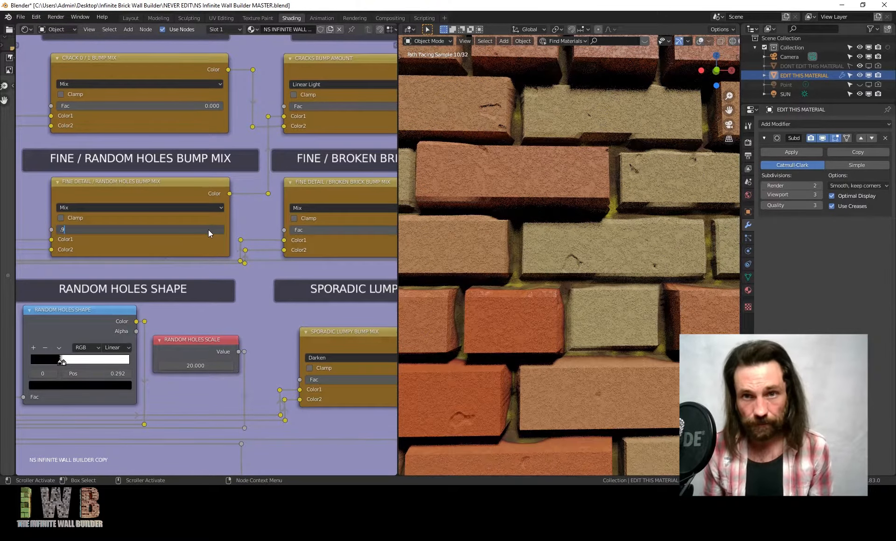
pyautogui.press('Return')
pyautogui.scroll(-1, 209, 231)
pyautogui.scroll(-2, 208, 230)
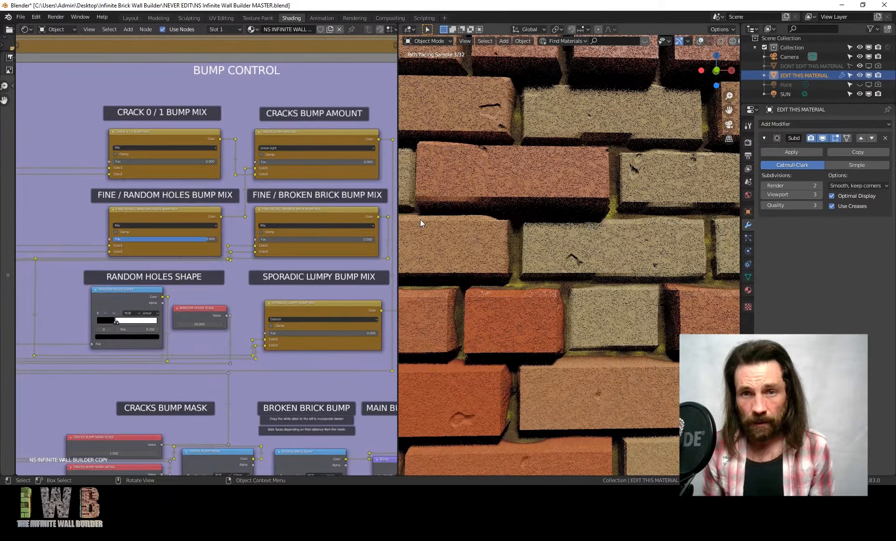
pyautogui.scroll(-8, 544, 271)
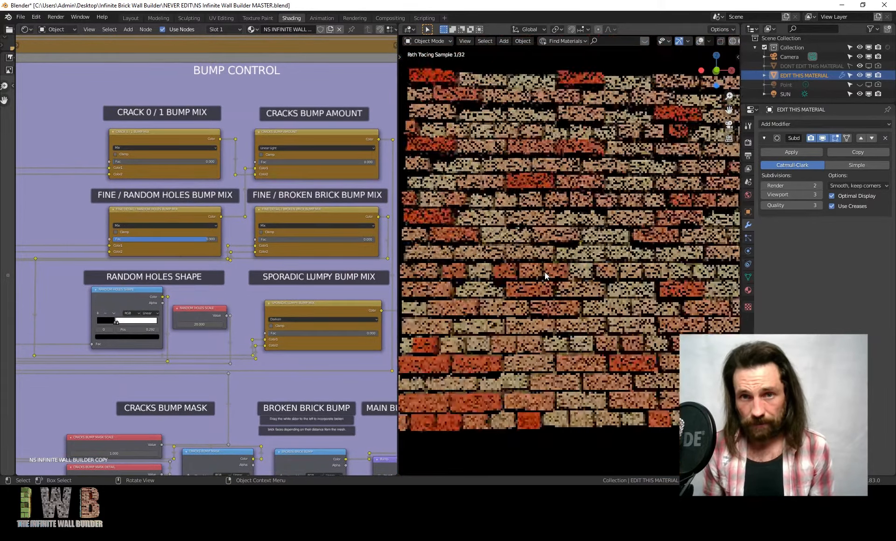
pyautogui.scroll(10, 574, 254)
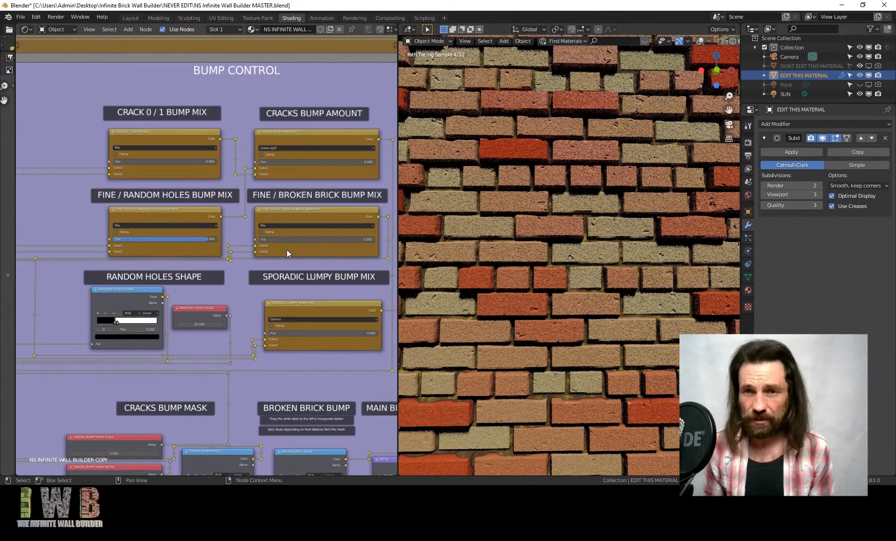
# Try a Random Holes Scale value of 40.
pyautogui.moveTo(247, 253); pyautogui.dragTo(229, 204, button='middle')
pyautogui.scroll(3, 107, 273)
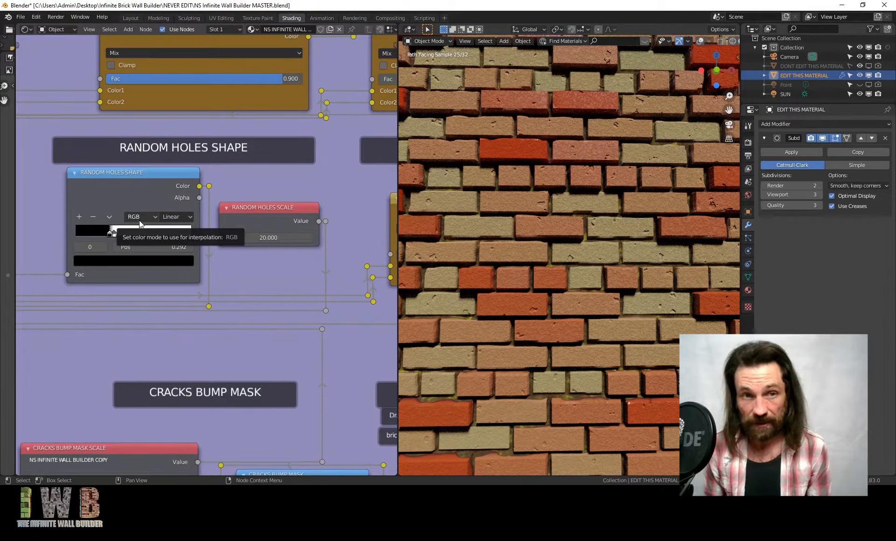
pyautogui.click(281, 238)
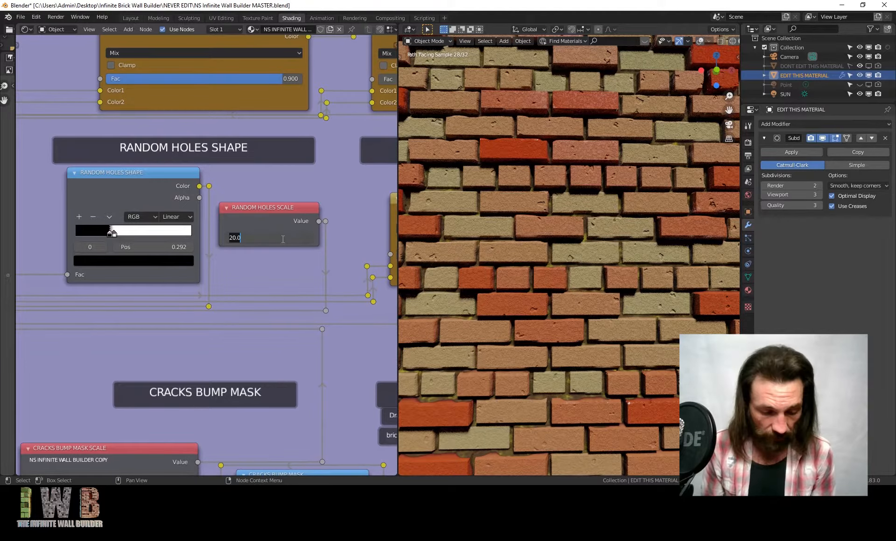
pyautogui.write('40')
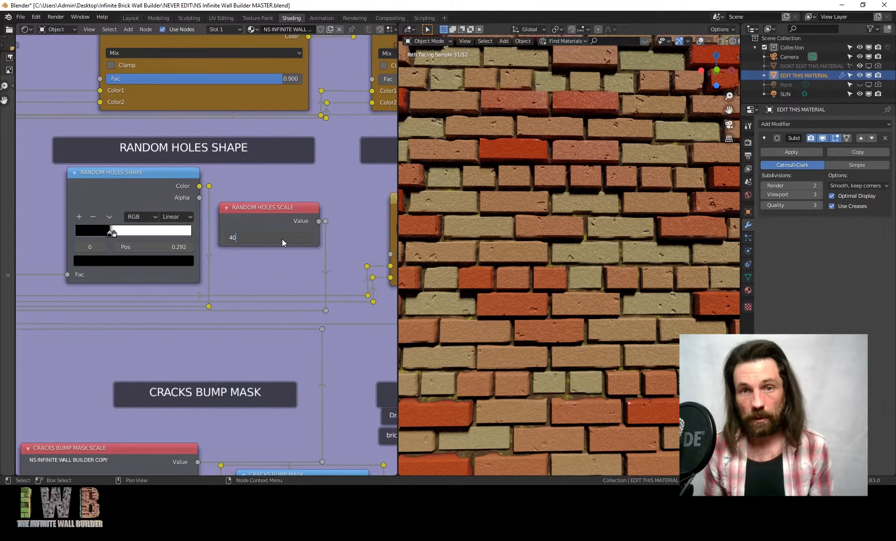
pyautogui.press('Return')
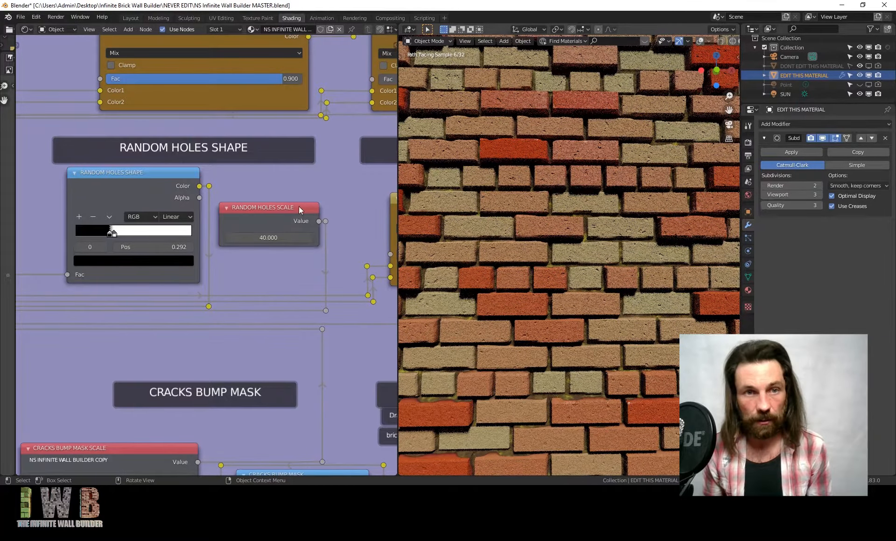
# Set the Random Holes Scale value node to 10.
pyautogui.click(261, 237)
pyautogui.write('10')
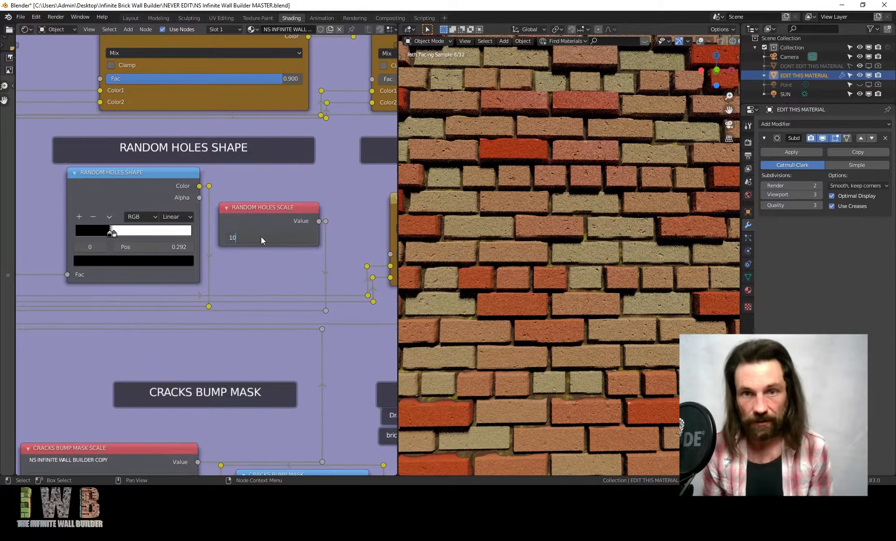
pyautogui.press('Return')
# Set the Fine / Random Holes Bump Mix Fac to 0 and the Fine / Broken Brick Bump Mix Fac to 1.
pyautogui.scroll(-2, 236, 236)
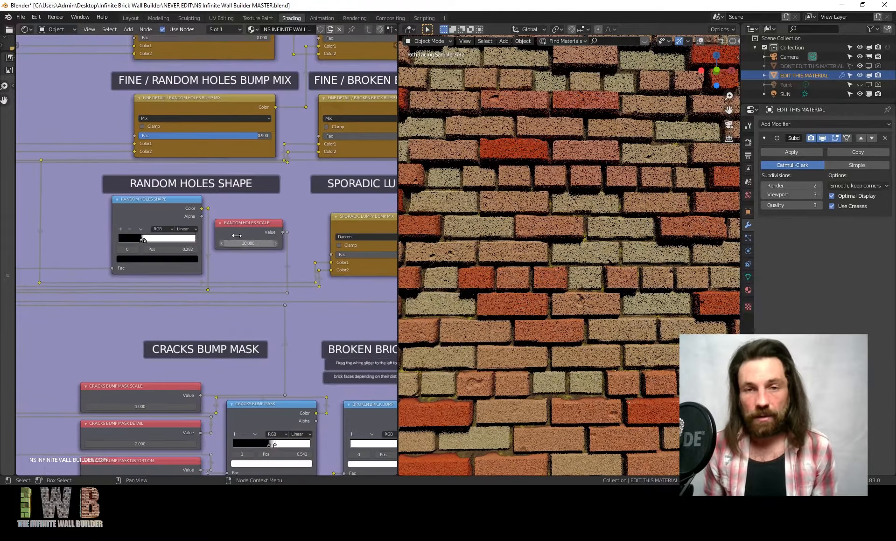
pyautogui.scroll(-4, 236, 236)
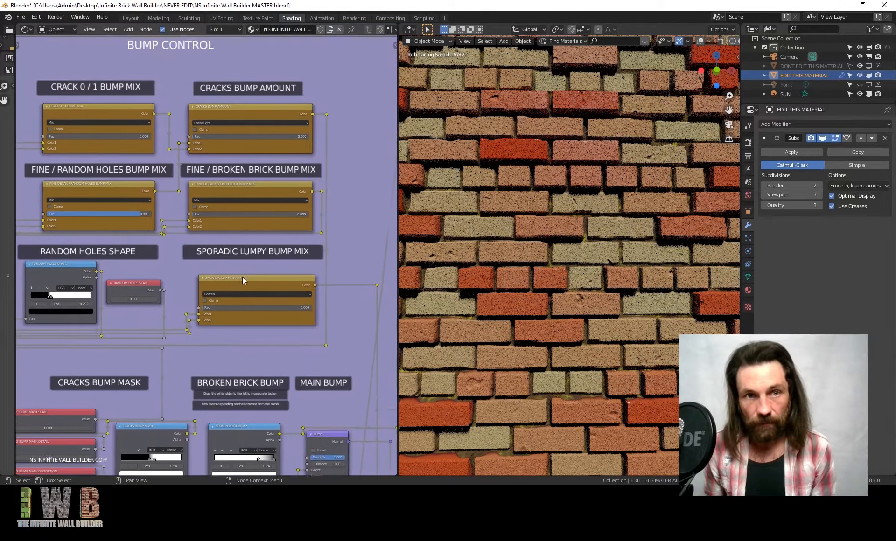
pyautogui.scroll(3, 256, 234)
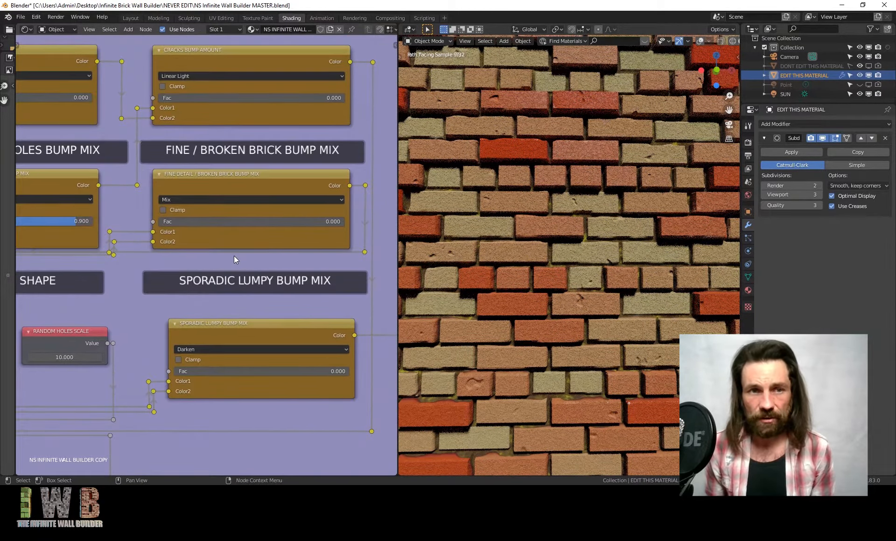
pyautogui.keyDown('ctrl'); pyautogui.hscroll(-5, 187, 224); pyautogui.keyUp('ctrl')
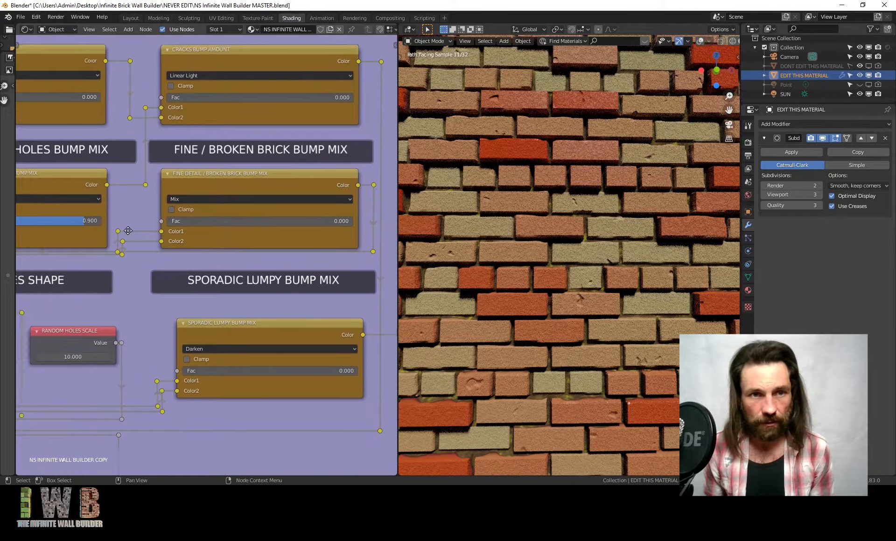
pyautogui.moveTo(205, 224); pyautogui.dragTo(55, 225)
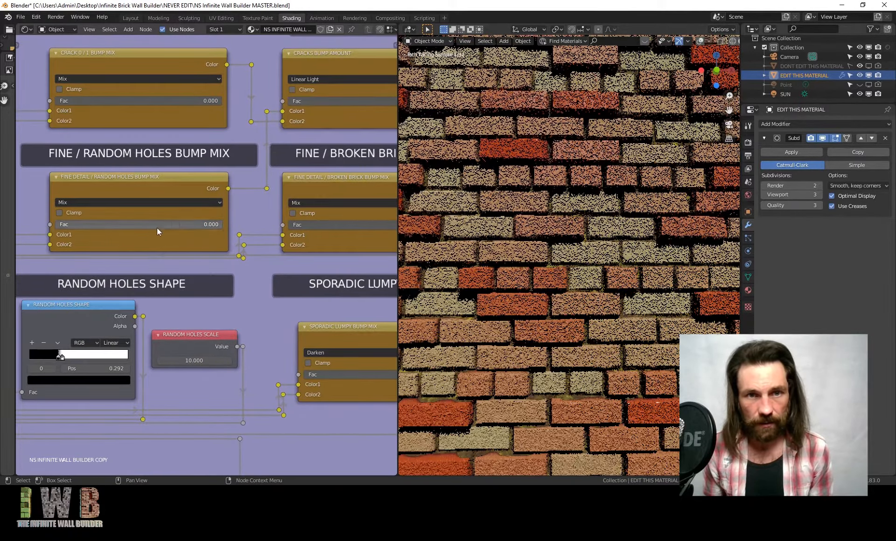
pyautogui.moveTo(237, 223); pyautogui.dragTo(116, 223, button='middle')
pyautogui.moveTo(178, 224); pyautogui.dragTo(335, 223)
pyautogui.scroll(-1, 252, 204)
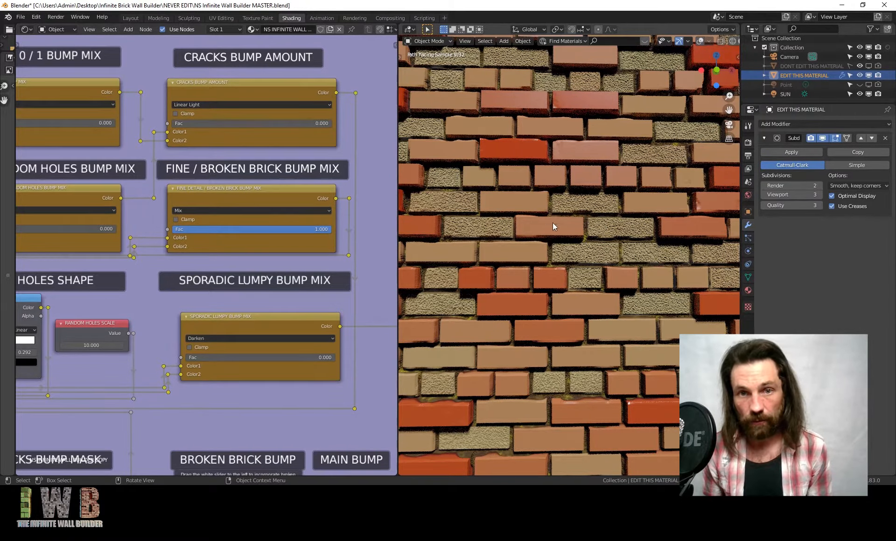
# Inspect the broken brick faces up close and set the Fine / Broken Brick Bump Mix Fac to 0.9.
pyautogui.scroll(6, 561, 196)
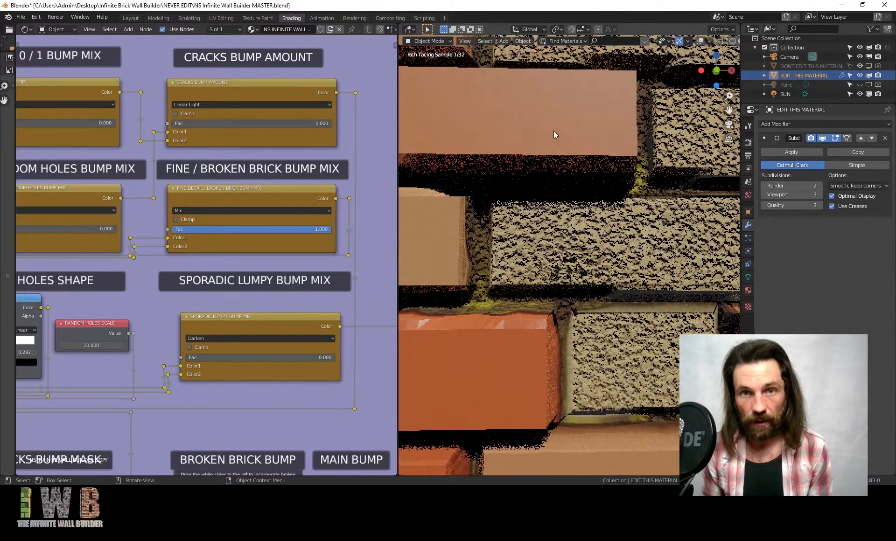
pyautogui.click(314, 228)
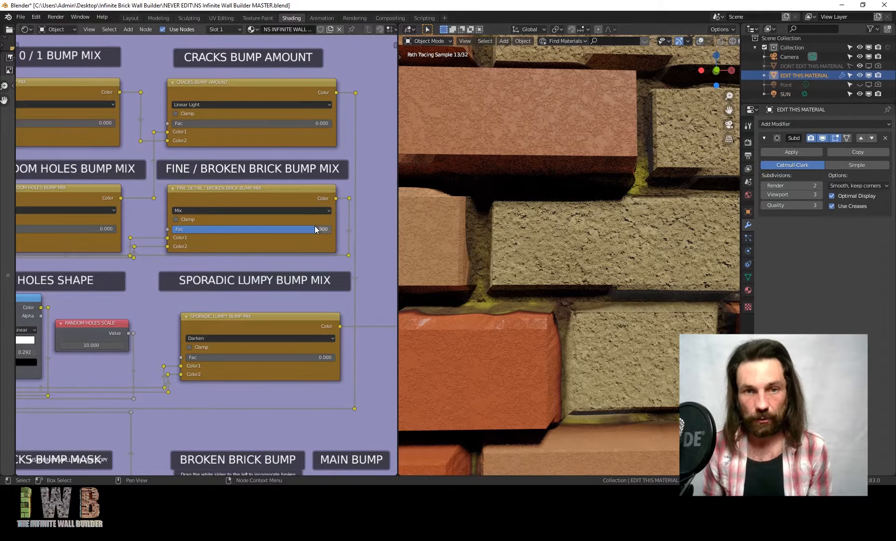
pyautogui.scroll(-5, 233, 220)
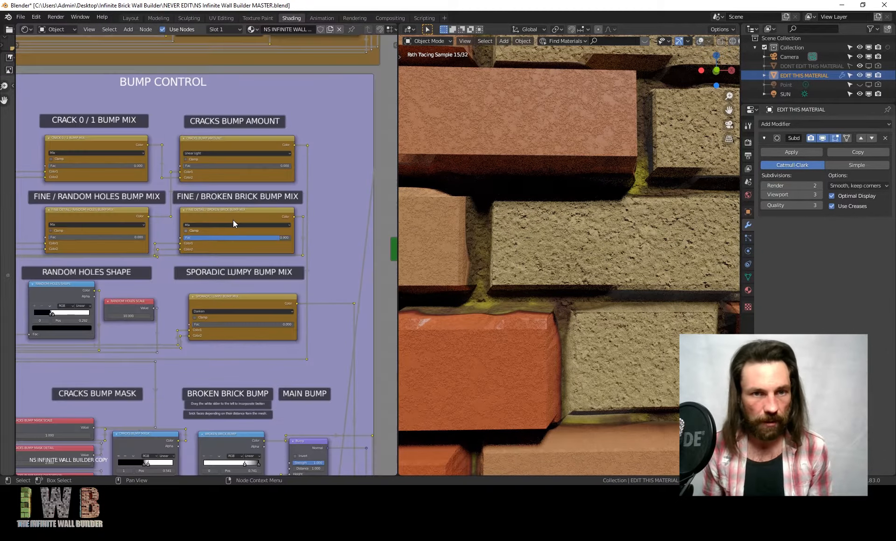
# Look over the Broken Brick Bump and Main Bump nodes, and examine the wall's brick surfaces from an angle.
pyautogui.moveTo(211, 265); pyautogui.dragTo(194, 266, button='middle')
pyautogui.moveTo(254, 253); pyautogui.dragTo(229, 226, button='middle')
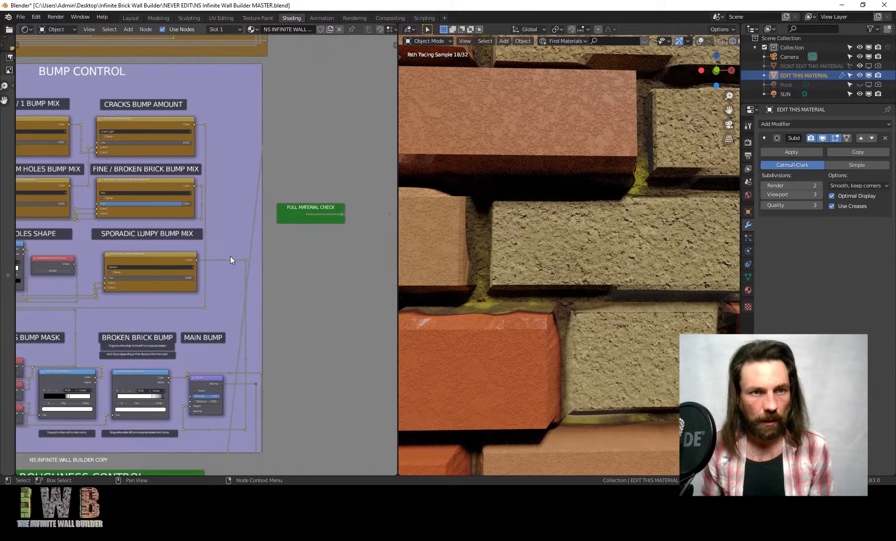
pyautogui.moveTo(235, 287); pyautogui.dragTo(260, 200, button='middle')
pyautogui.scroll(-4, 520, 215)
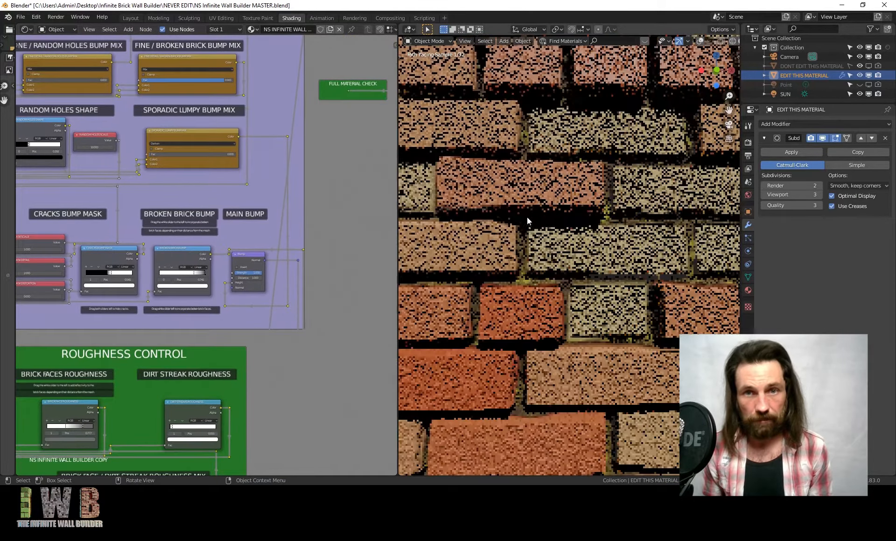
pyautogui.scroll(-3, 590, 237)
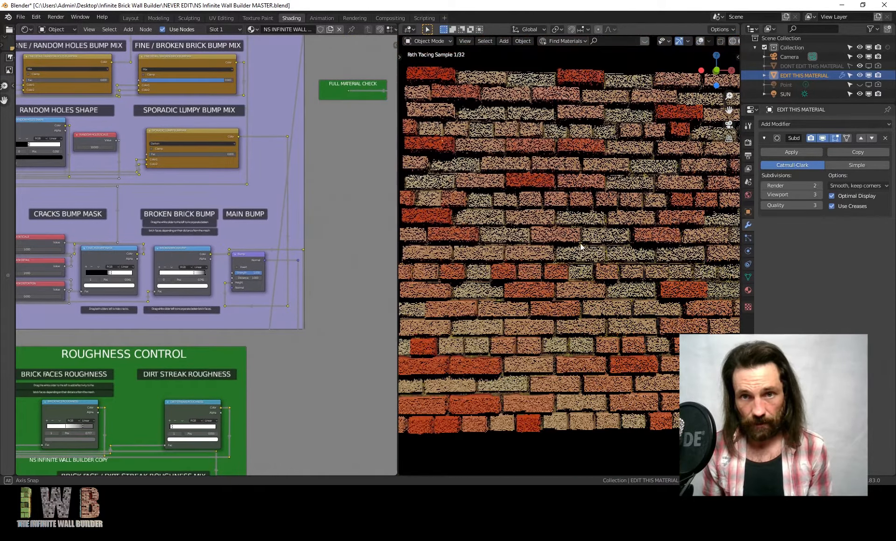
pyautogui.moveTo(583, 248); pyautogui.dragTo(603, 267, button='middle')
pyautogui.scroll(3, 603, 266)
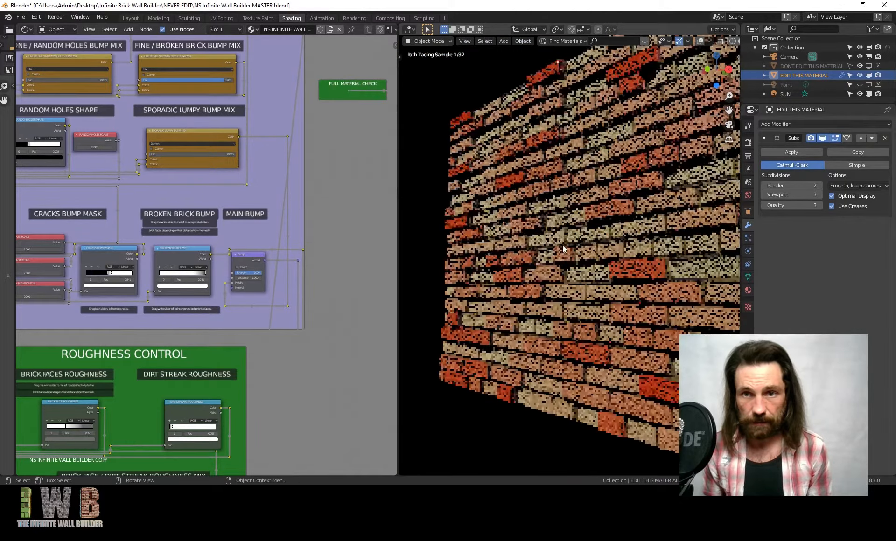
pyautogui.scroll(4, 583, 265)
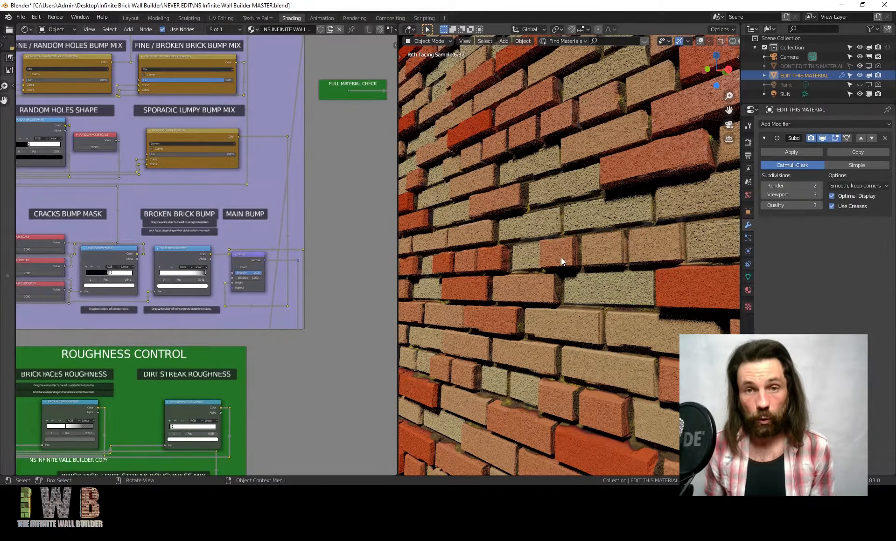
# Move the Broken Brick Bump ramp's black stop to 0.85, with the white stop just before it, and view the whole wall.
pyautogui.scroll(2, 170, 304)
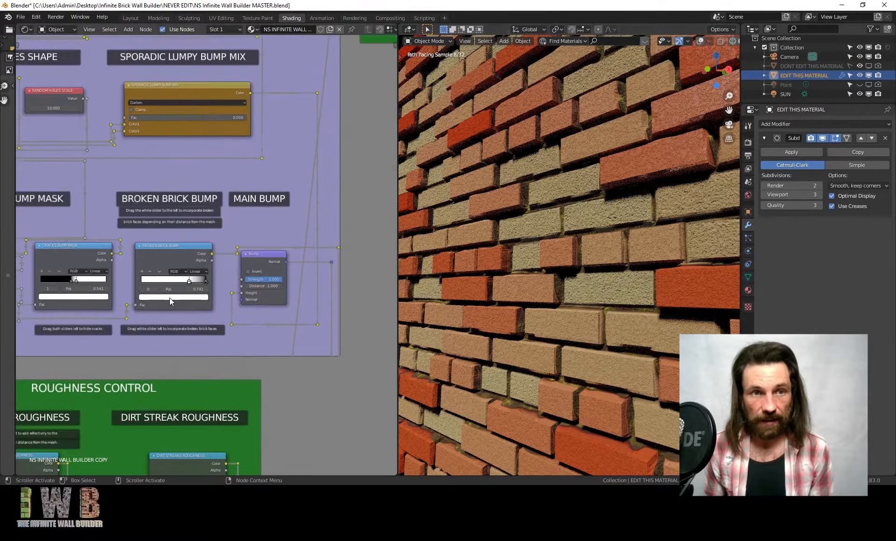
pyautogui.scroll(3, 169, 299)
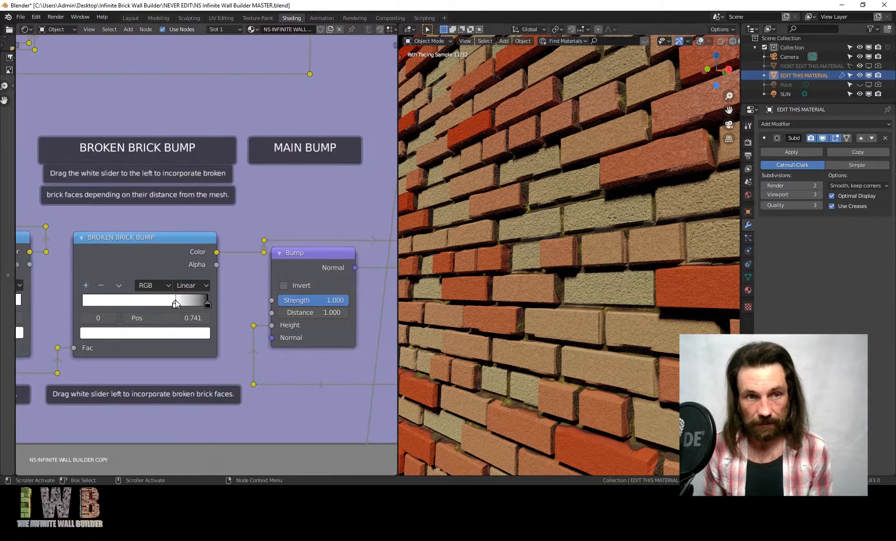
pyautogui.click(192, 301)
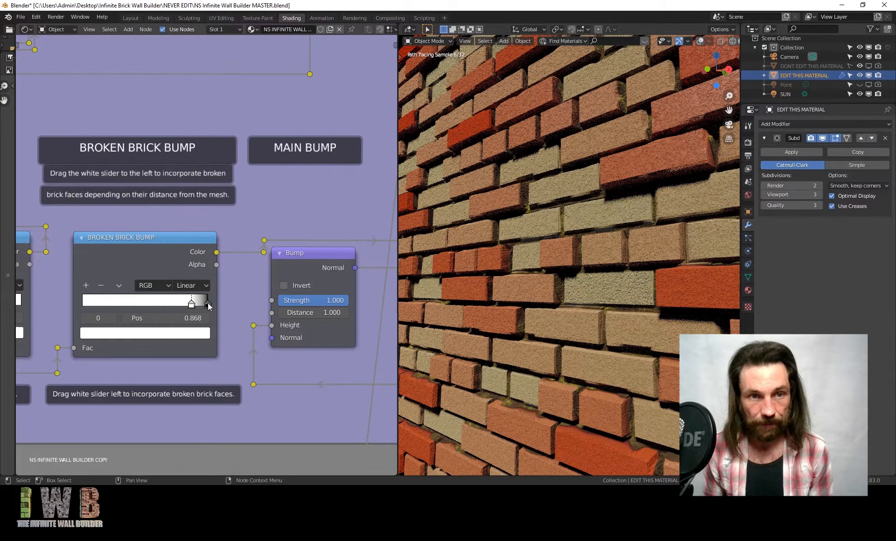
pyautogui.moveTo(208, 303); pyautogui.dragTo(200, 305)
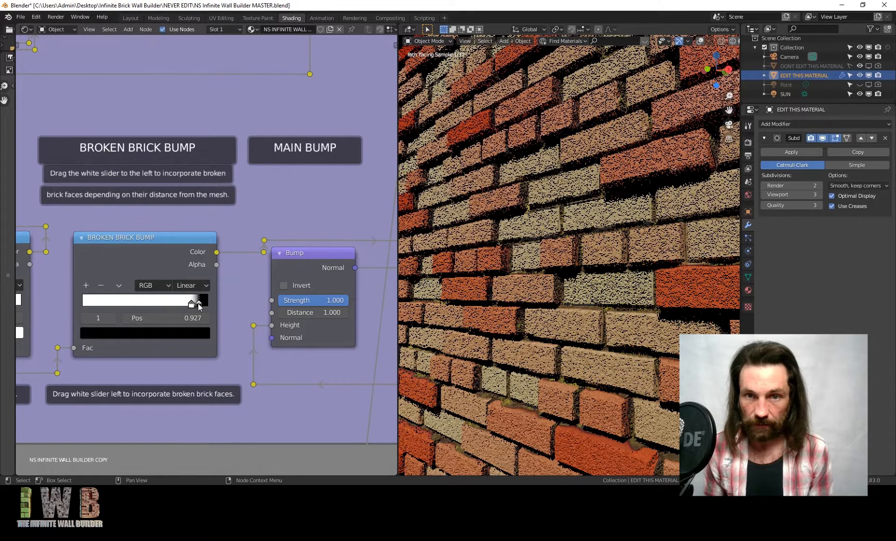
pyautogui.moveTo(189, 304)
pyautogui.mouseDown()
pyautogui.moveTo(180, 304)
pyautogui.moveTo(198, 304)
pyautogui.moveTo(189, 305)
pyautogui.mouseUp()
pyautogui.scroll(-3, 576, 288)
pyautogui.moveTo(563, 289)
pyautogui.mouseDown(button='middle')
pyautogui.moveTo(606, 287)
pyautogui.moveTo(548, 283)
pyautogui.mouseUp(button='middle')
pyautogui.scroll(-2, 579, 286)
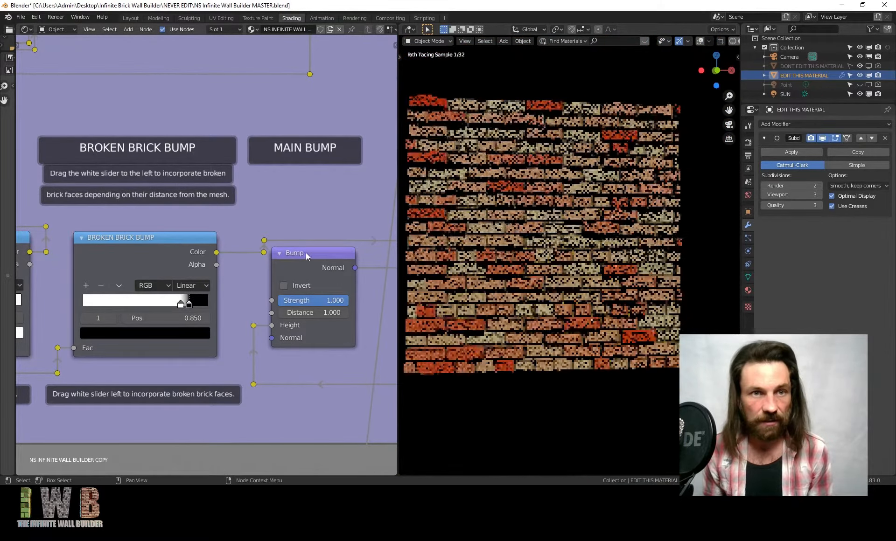
# Set the Fine / Broken Brick Bump Mix Fac to 1 and view the wall from an angle.
pyautogui.moveTo(242, 187); pyautogui.dragTo(297, 365, button='middle')
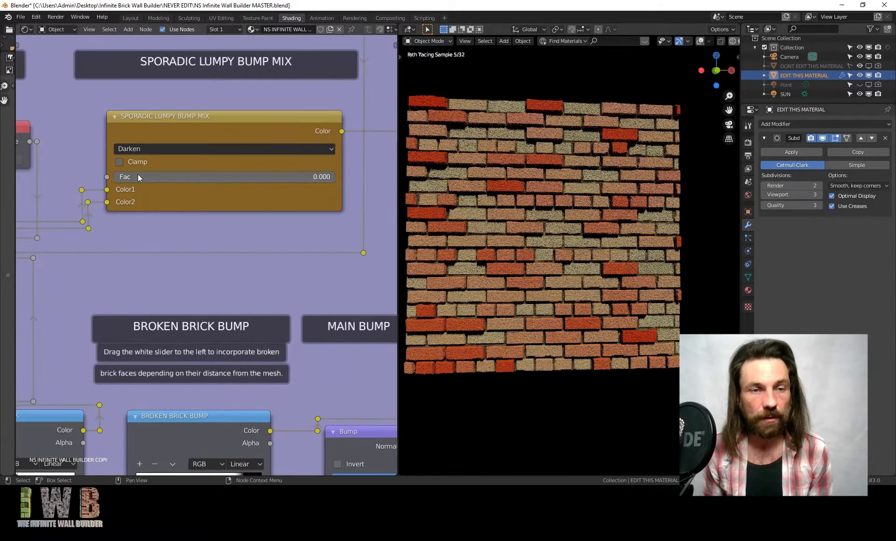
pyautogui.scroll(-3, 138, 175)
pyautogui.moveTo(218, 112); pyautogui.dragTo(261, 112)
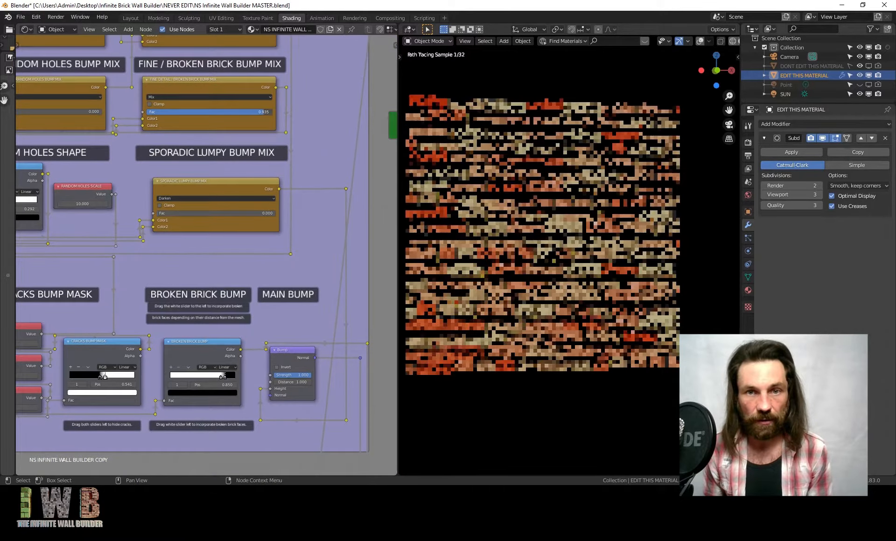
pyautogui.moveTo(589, 280)
pyautogui.mouseDown(button='middle')
pyautogui.moveTo(570, 286)
pyautogui.moveTo(575, 276)
pyautogui.mouseUp(button='middle')
pyautogui.scroll(2, 553, 261)
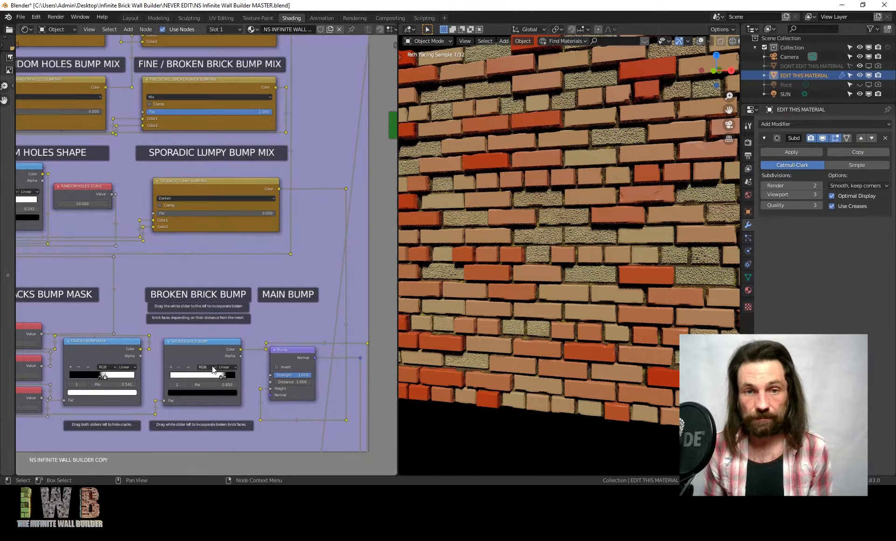
# Try the Broken Brick Bump ramp's white stop at 0 and at 0.614 to compare how many bricks are broken.
pyautogui.scroll(1, 213, 370)
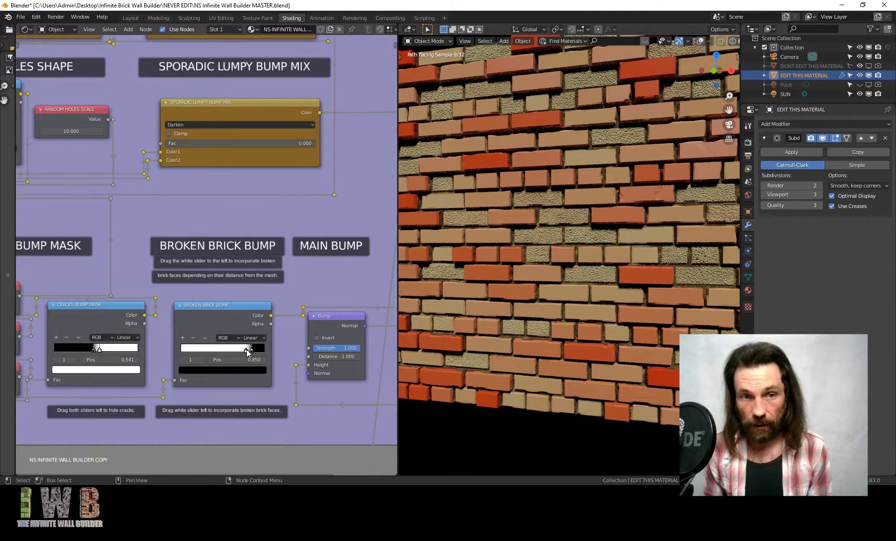
pyautogui.moveTo(247, 353); pyautogui.dragTo(180, 350)
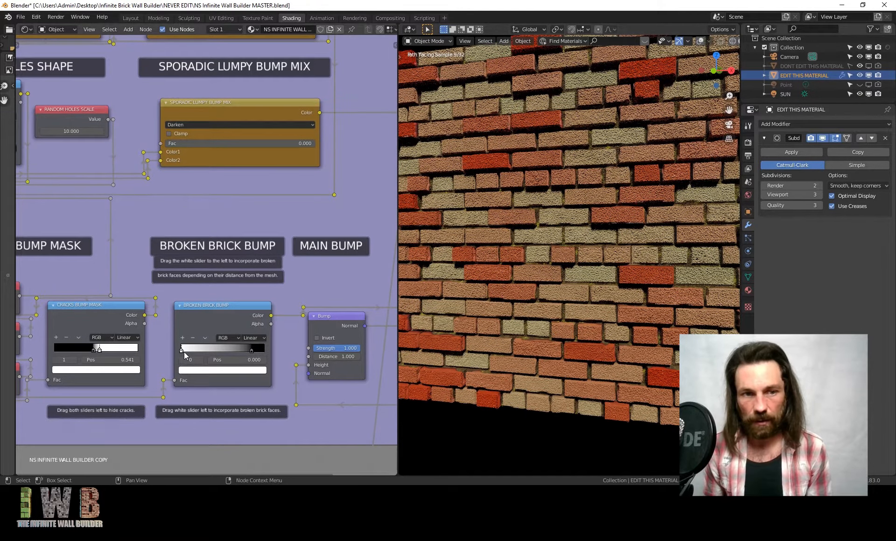
pyautogui.moveTo(181, 349); pyautogui.dragTo(232, 350)
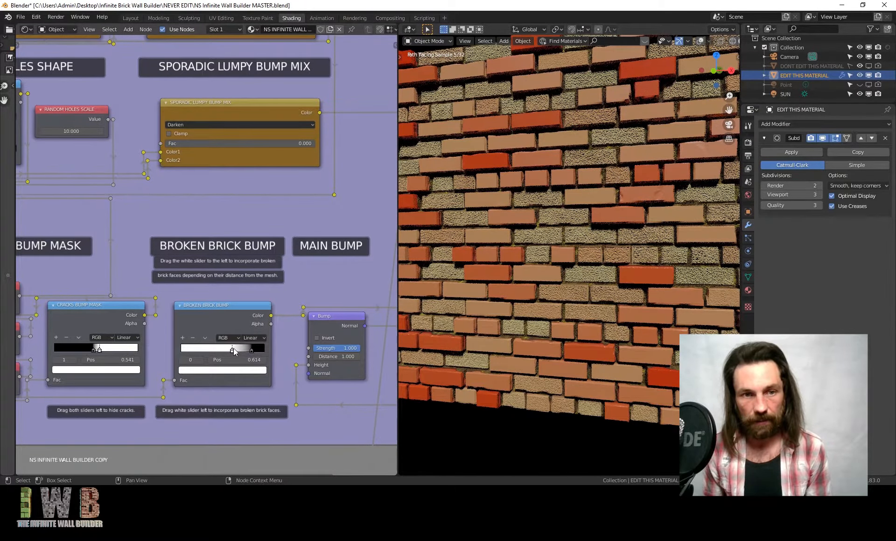
# Set the Broken Brick Bump ramp's white stop to 0.927 and return its black stop to the far end of the ramp.
pyautogui.moveTo(242, 349)
pyautogui.mouseDown()
pyautogui.moveTo(285, 351)
pyautogui.moveTo(253, 349)
pyautogui.mouseUp()
pyautogui.scroll(-1, 518, 218)
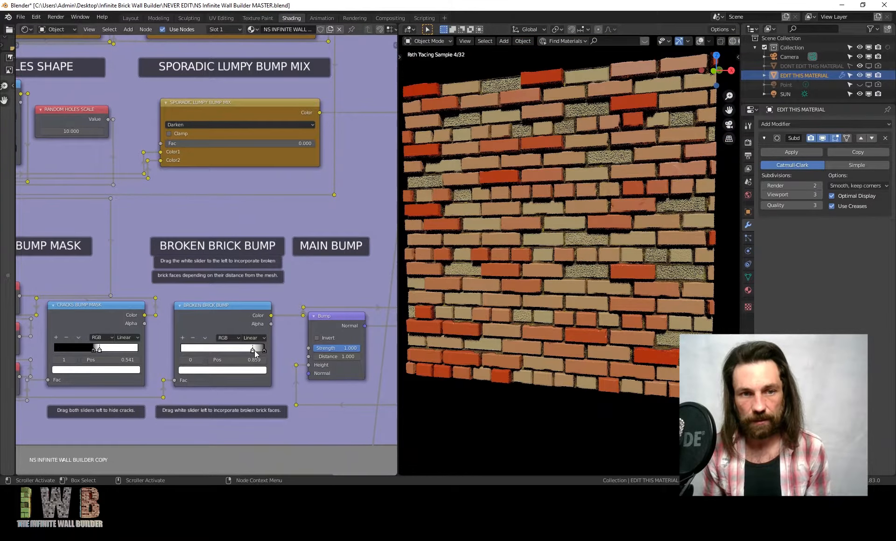
pyautogui.moveTo(258, 353); pyautogui.dragTo(261, 352)
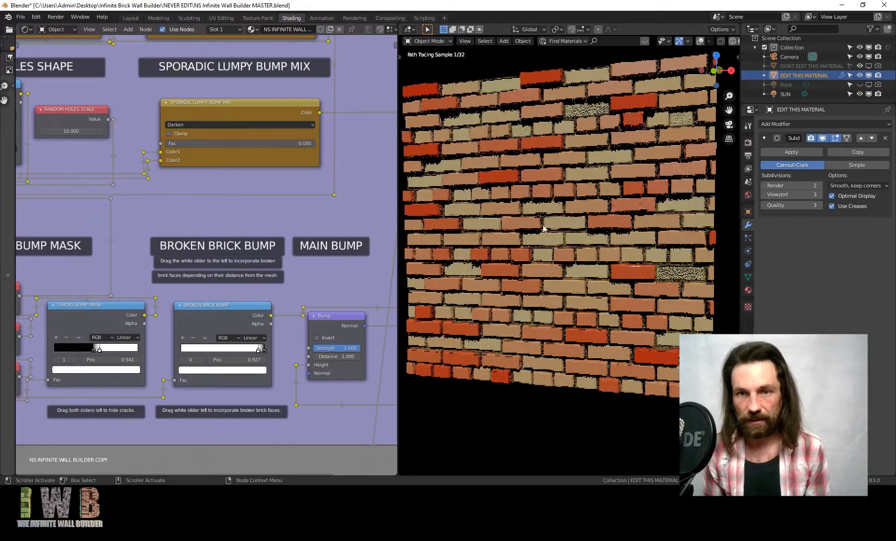
pyautogui.moveTo(571, 214); pyautogui.dragTo(585, 216, button='middle')
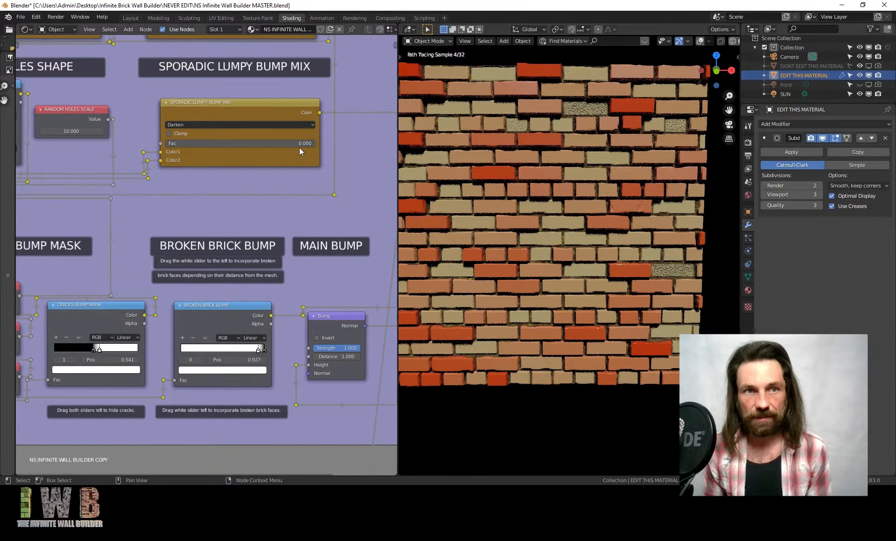
# Set the Fine / Broken Brick Bump Mix Fac to 0.9.
pyautogui.scroll(-2, 292, 107)
pyautogui.moveTo(292, 108); pyautogui.dragTo(268, 158, button='middle')
pyautogui.moveTo(541, 197); pyautogui.dragTo(532, 194, button='middle')
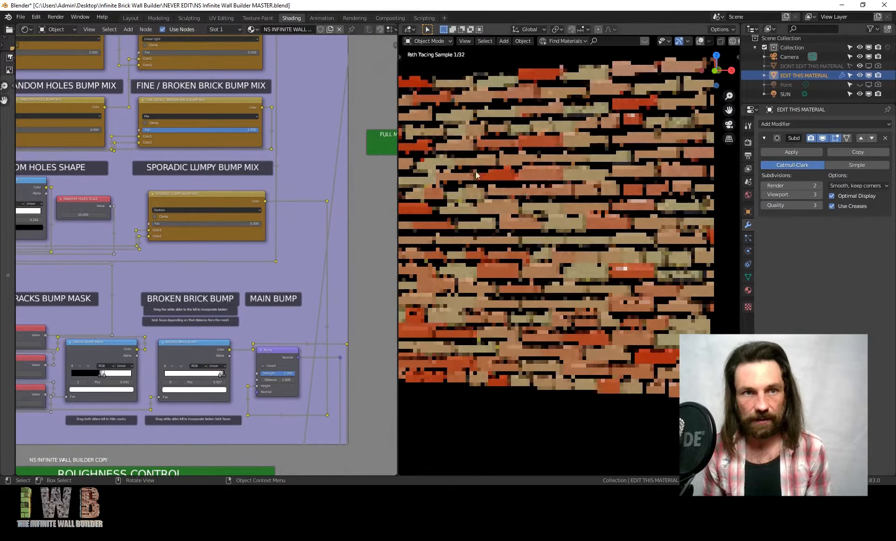
pyautogui.click(252, 131)
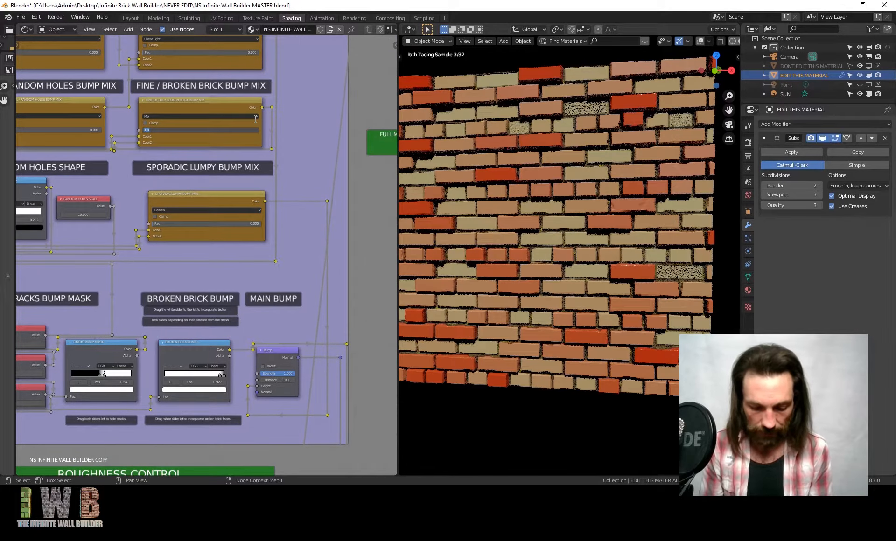
pyautogui.press('Return')
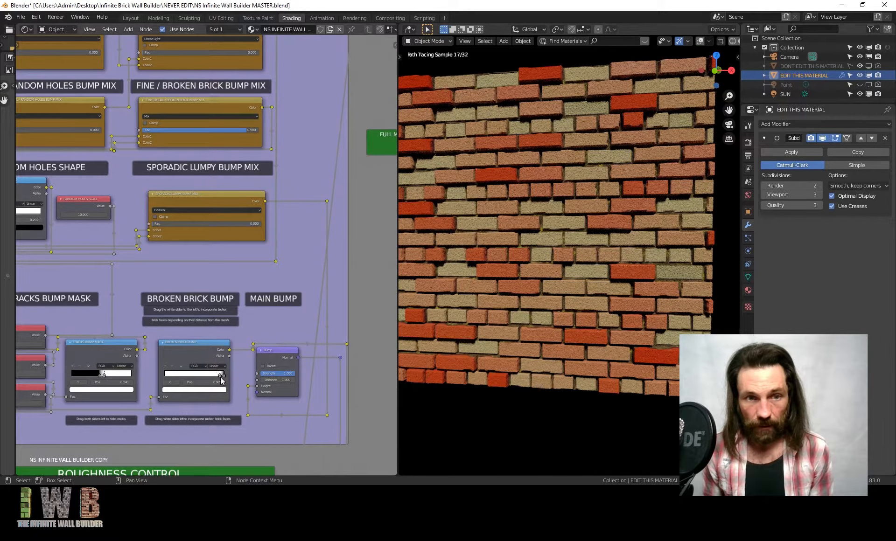
# Try the Broken Brick Bump ramp's white stop at 0, and undo that change.
pyautogui.moveTo(221, 376); pyautogui.dragTo(165, 375)
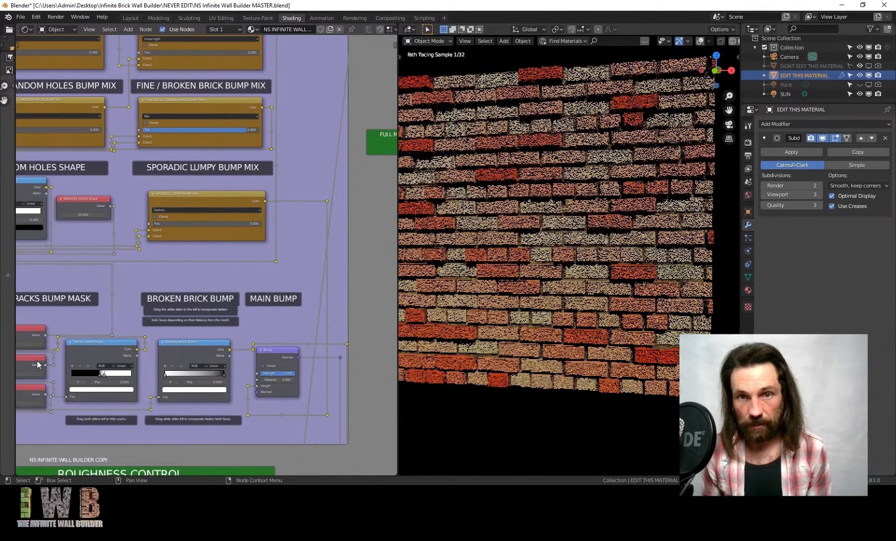
pyautogui.hotkey('ctrl', 'z')
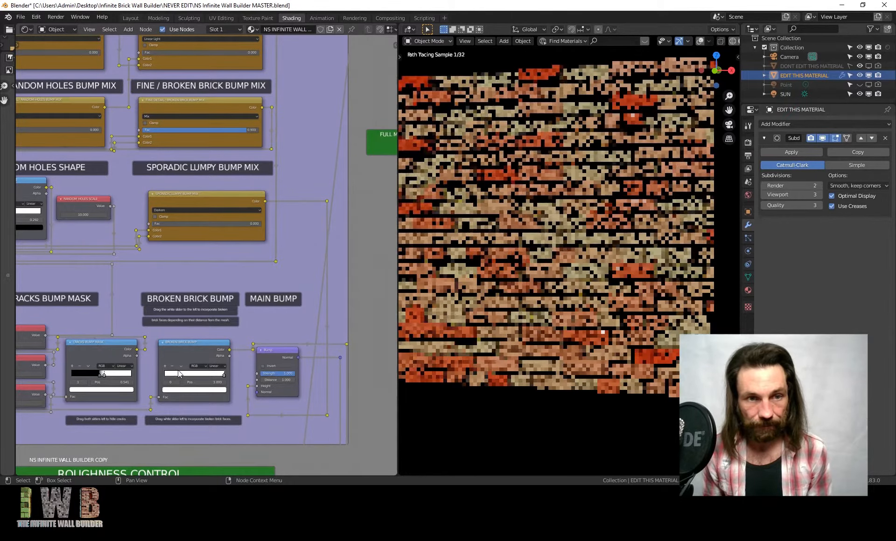
# Set the Sporadic Lumpy Bump Mix Fac to 1 and inspect the brick faces up close.
pyautogui.scroll(-2, 218, 226)
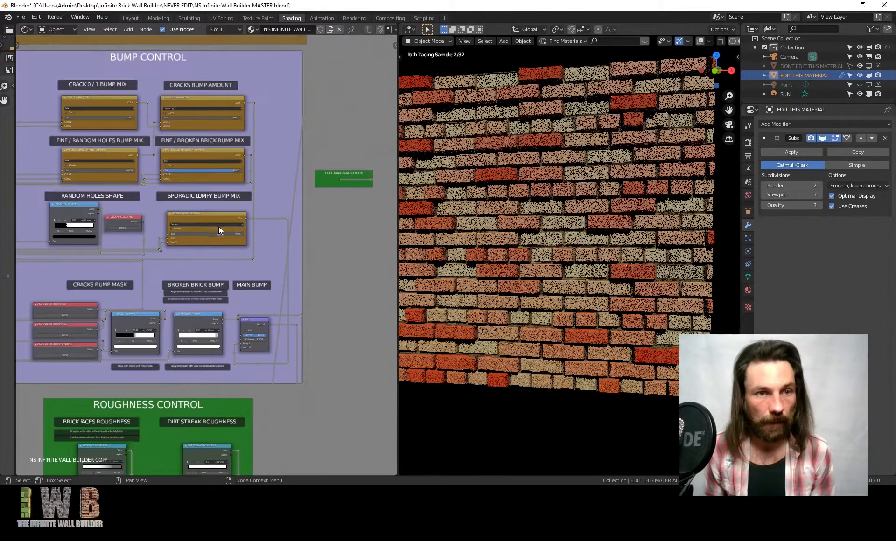
pyautogui.moveTo(155, 268); pyautogui.dragTo(219, 268, button='middle')
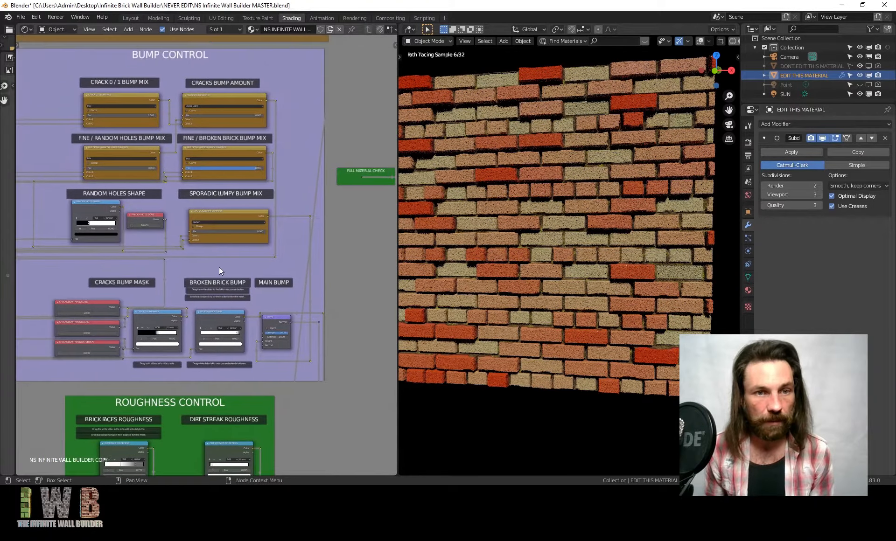
pyautogui.moveTo(176, 328); pyautogui.dragTo(145, 278, button='middle')
pyautogui.scroll(6, 206, 261)
pyautogui.moveTo(237, 221); pyautogui.dragTo(283, 403, button='middle')
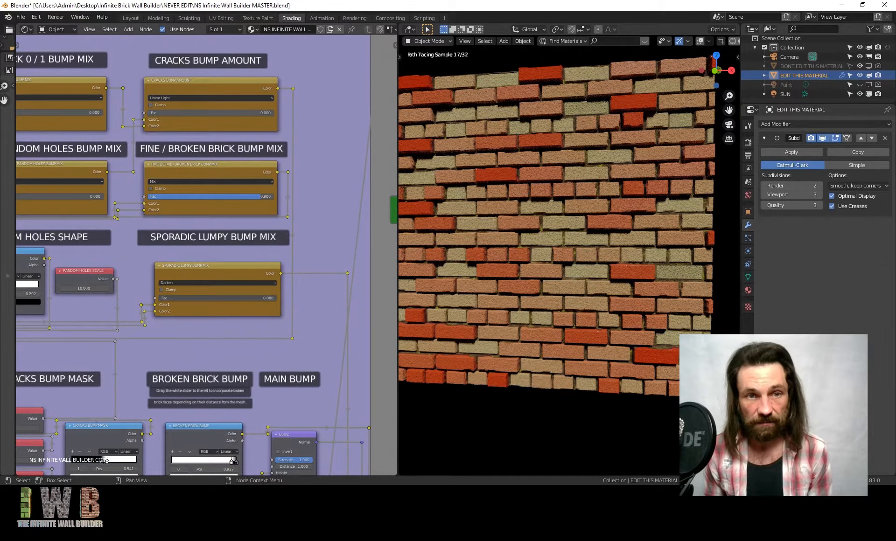
pyautogui.moveTo(173, 298); pyautogui.dragTo(281, 298)
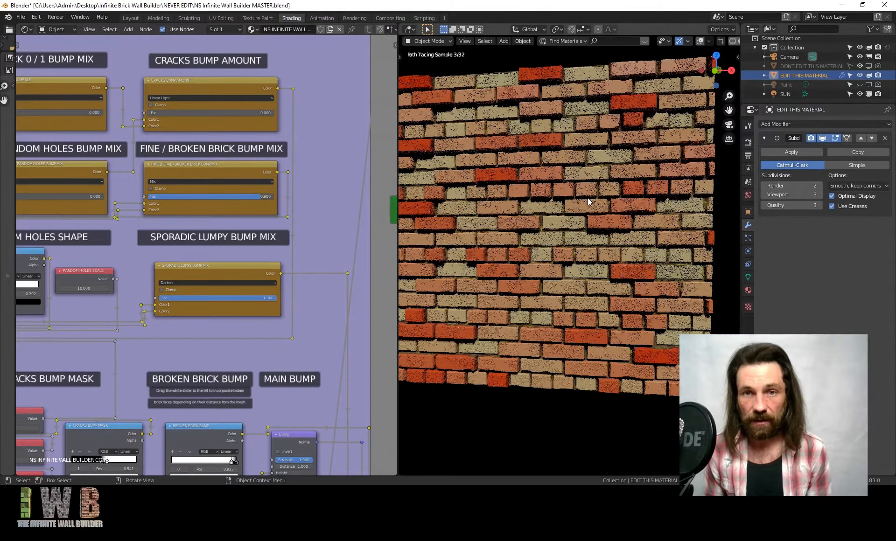
pyautogui.scroll(5, 589, 202)
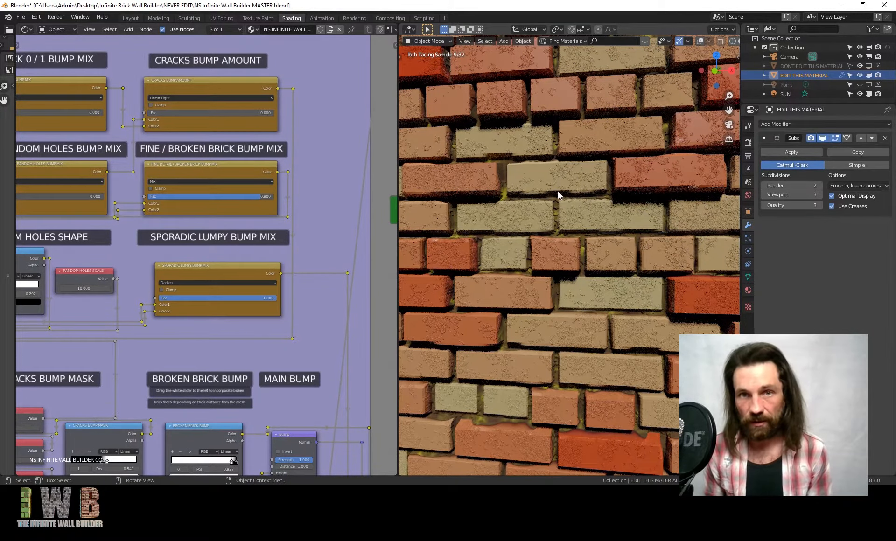
pyautogui.scroll(-5, 558, 192)
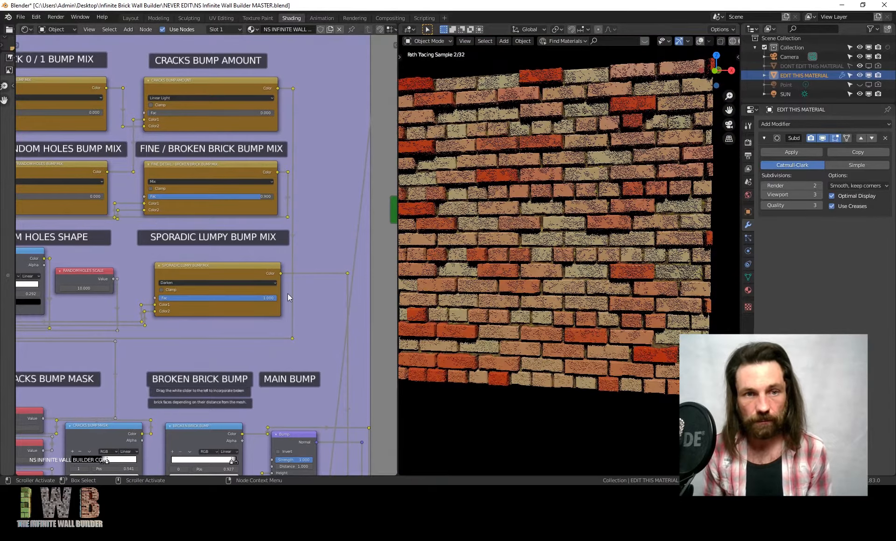
# Reduce the Sporadic Lumpy Bump Mix Fac to 0.9 and examine the brick surfaces closely.
pyautogui.click(257, 295)
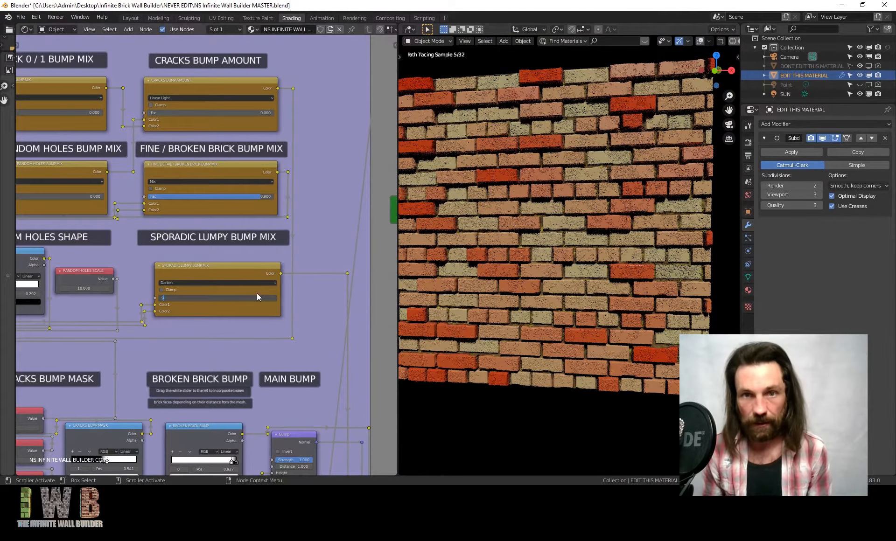
pyautogui.write('.9')
pyautogui.press('Return')
pyautogui.scroll(5, 518, 195)
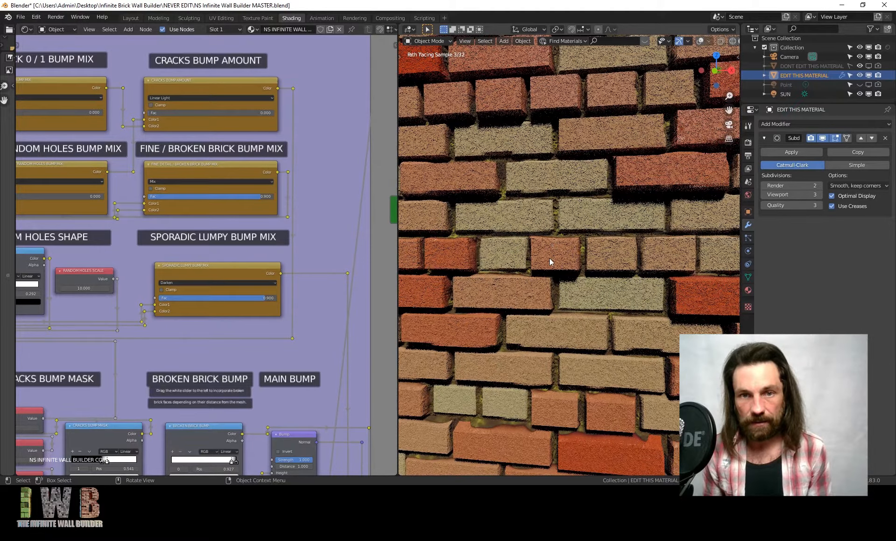
pyautogui.scroll(3, 550, 258)
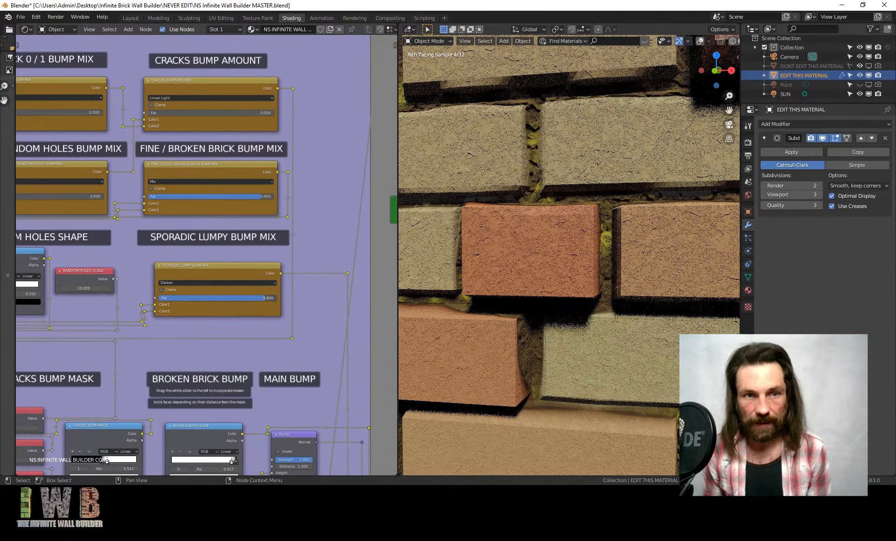
# Reset the Sporadic Lumpy Bump Mix Fac to 0 and raise it to 1 to compare both extremes on the bricks.
pyautogui.press('BackSpace')
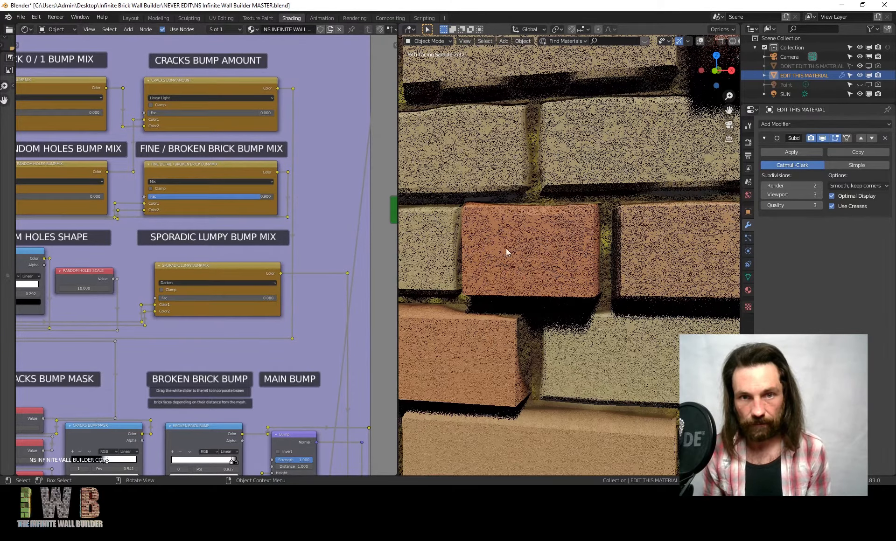
pyautogui.moveTo(169, 298); pyautogui.dragTo(277, 298)
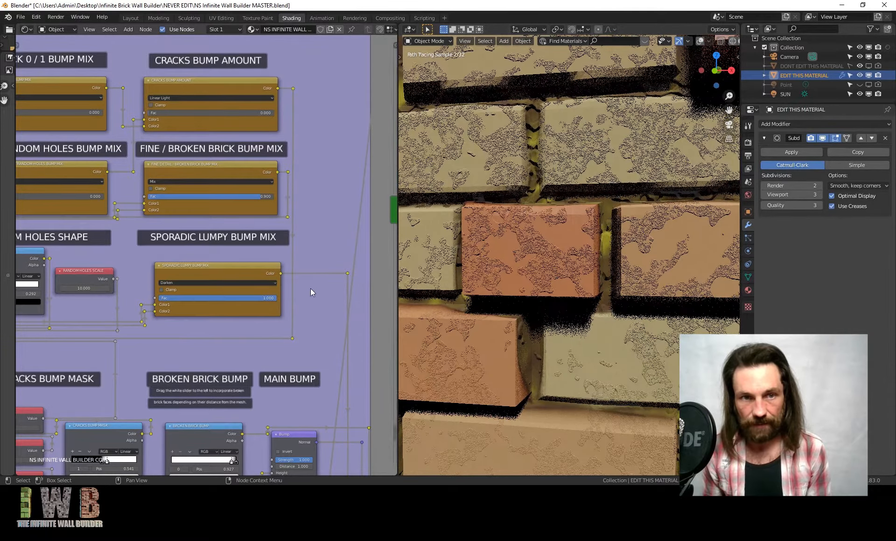
# Set the Sporadic Lumpy Bump Mix Fac to 0.9.
pyautogui.click(262, 298)
pyautogui.press('BackSpace')
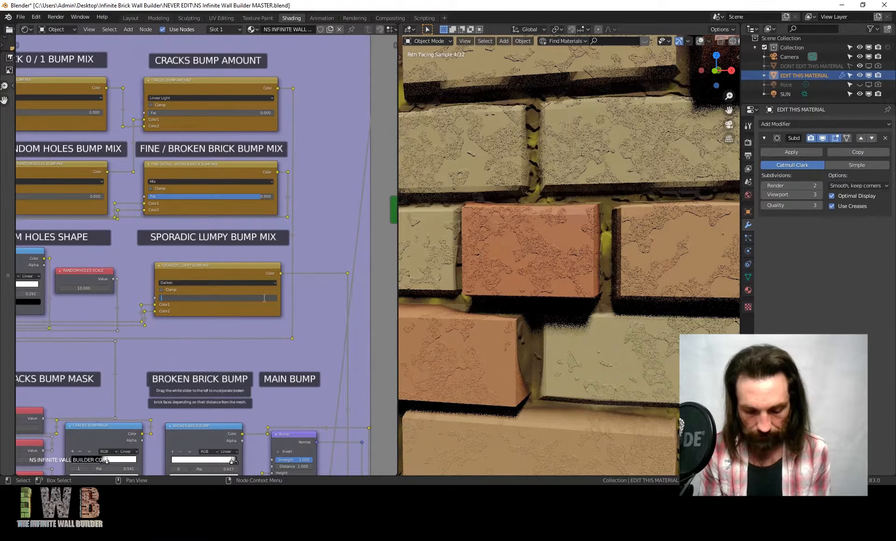
pyautogui.write('0.9')
pyautogui.press('Return')
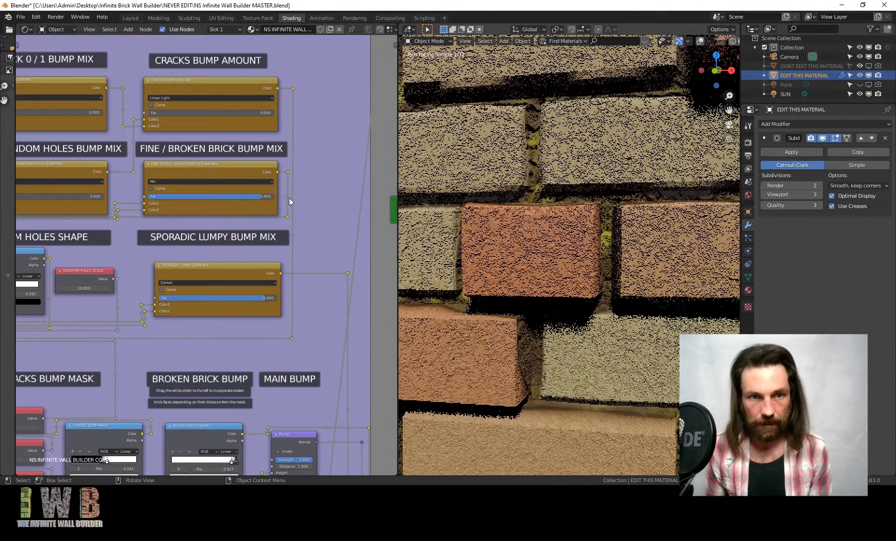
# Set the Main Bump node's Strength and Distance both to 0.2 to preview a weak bump on the bricks.
pyautogui.scroll(-5, 281, 217)
pyautogui.scroll(3, 207, 317)
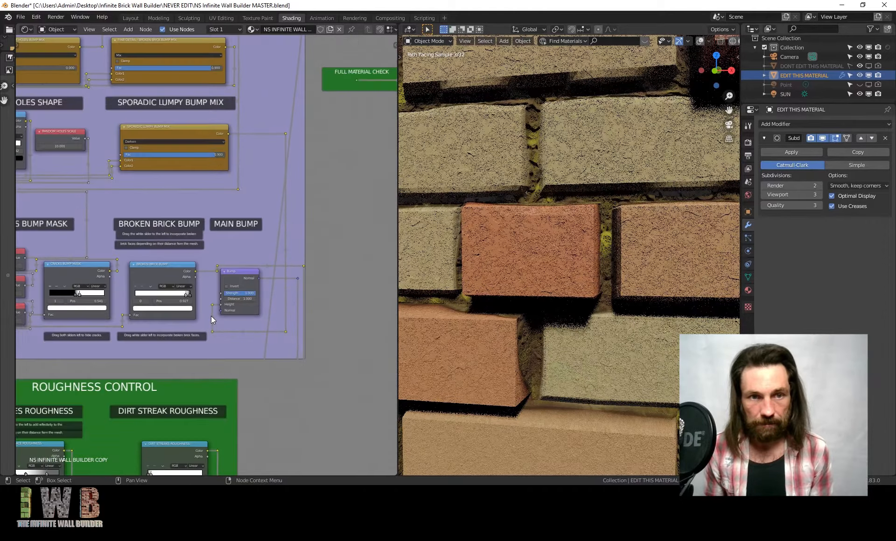
pyautogui.scroll(4, 210, 316)
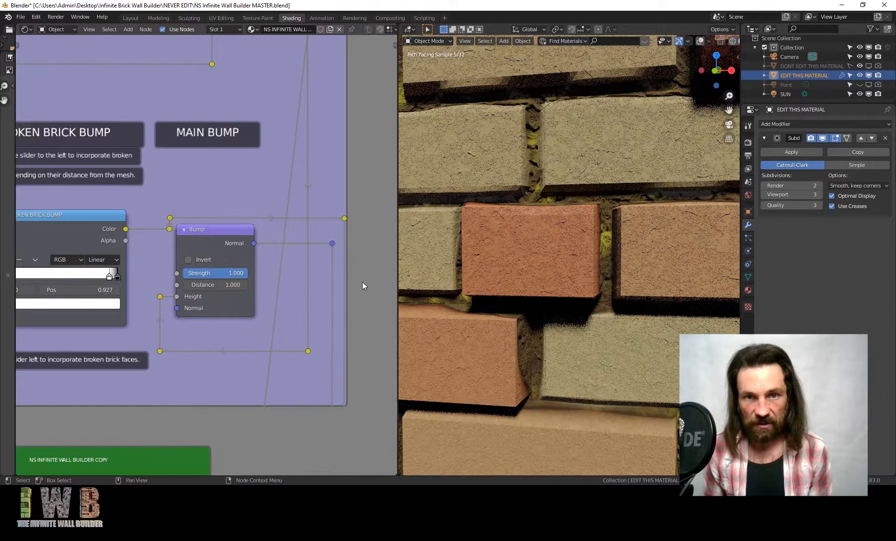
pyautogui.scroll(-2, 510, 268)
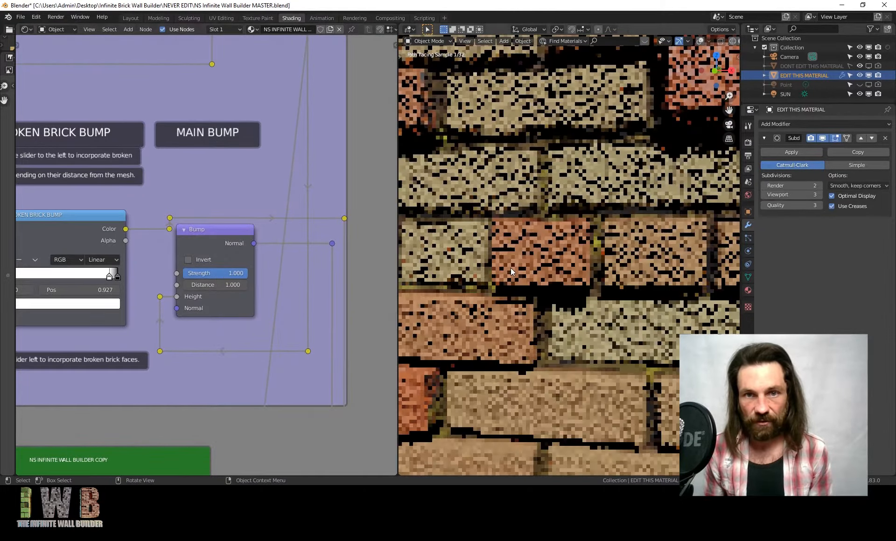
pyautogui.scroll(3, 511, 266)
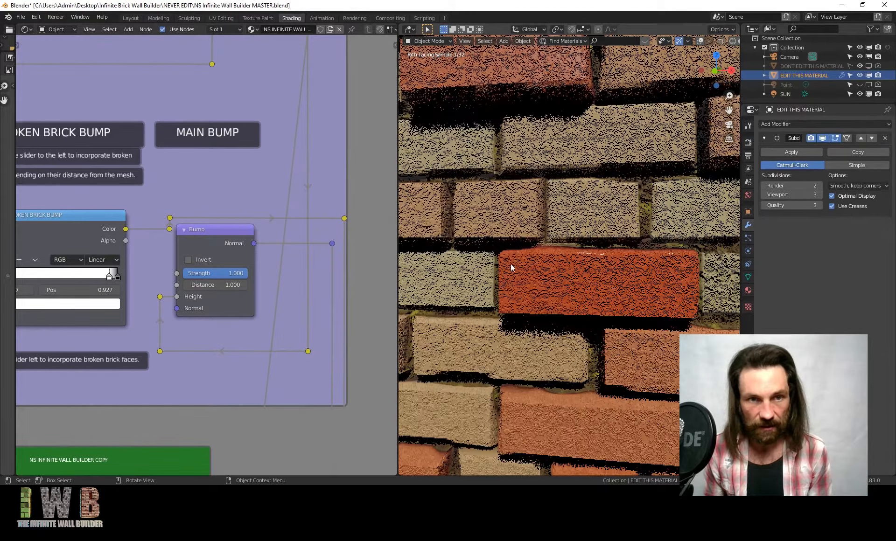
pyautogui.click(244, 272)
pyautogui.write('.2')
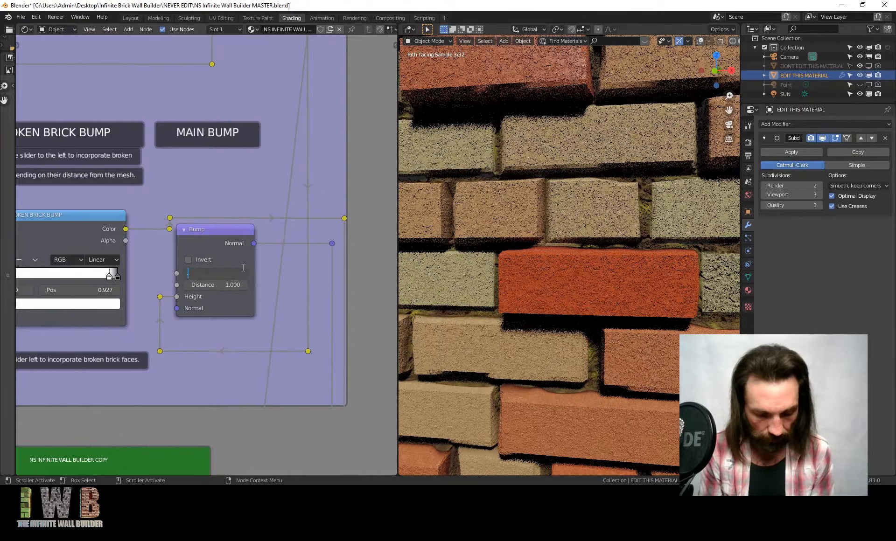
pyautogui.press('Tab')
pyautogui.write('.2')
pyautogui.press('Tab')
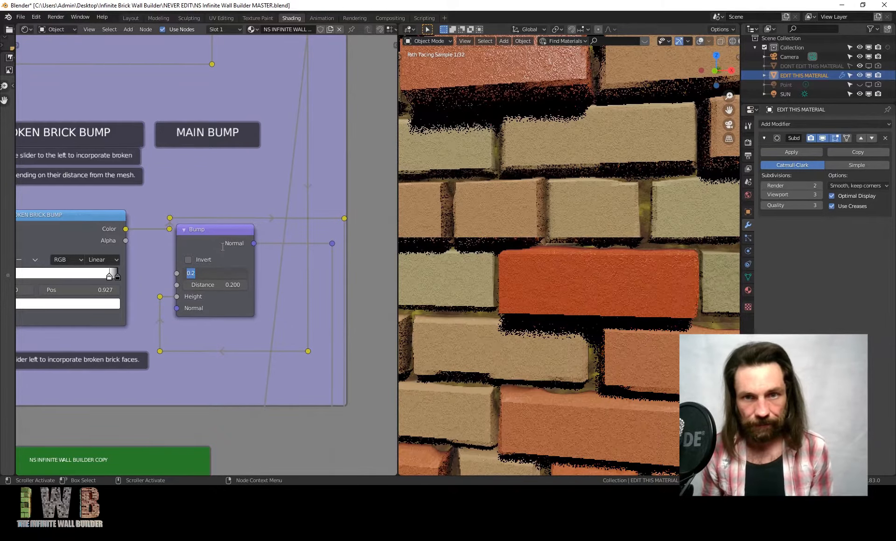
pyautogui.press('Return')
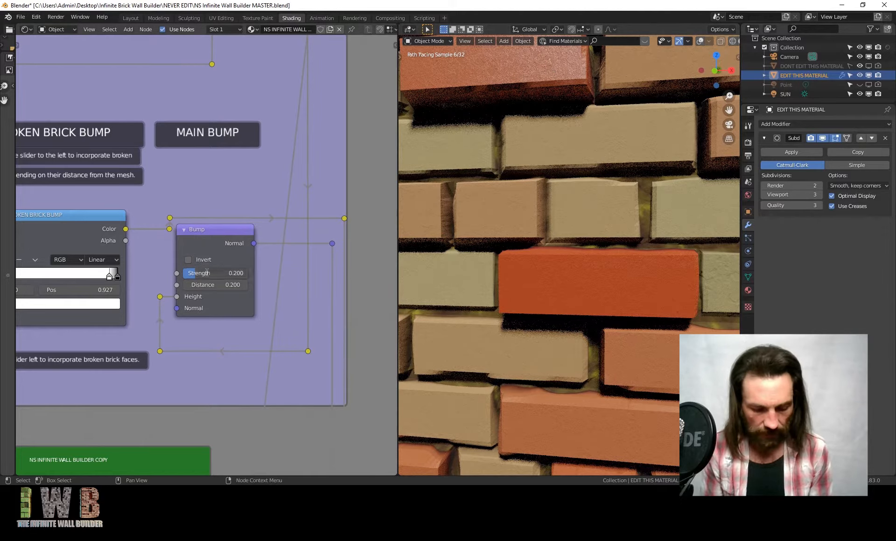
# Set the Main Bump node's Strength and Distance both to 5 and inspect the bricks.
pyautogui.click(207, 273)
pyautogui.write('5')
pyautogui.press('Tab')
pyautogui.write('5')
pyautogui.press('Tab')
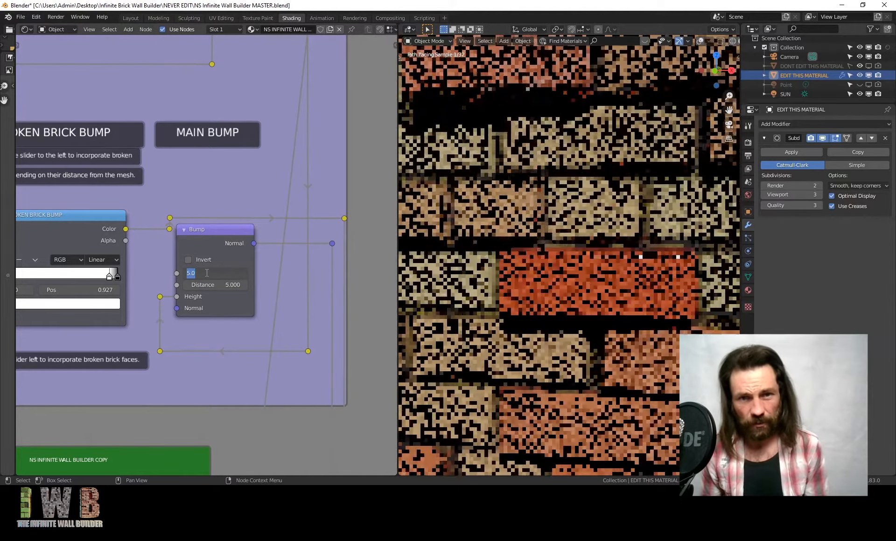
pyautogui.press('Return')
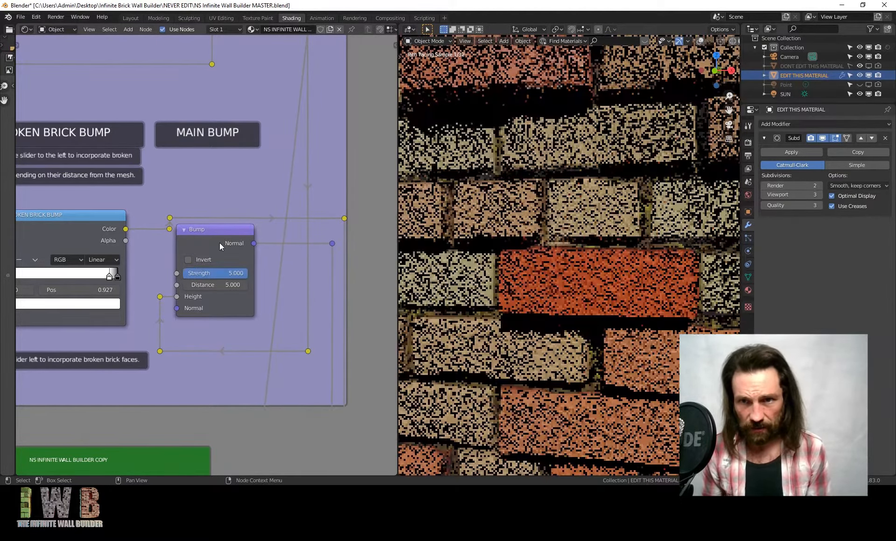
pyautogui.scroll(-2, 479, 242)
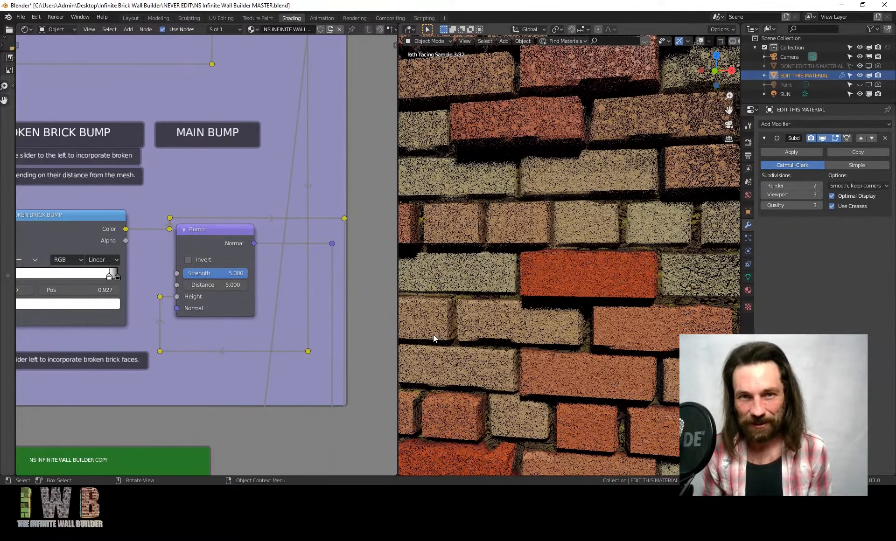
# Enable Invert on the Main Bump node, compare the effect on the bricks, and disable it again.
pyautogui.click(188, 260)
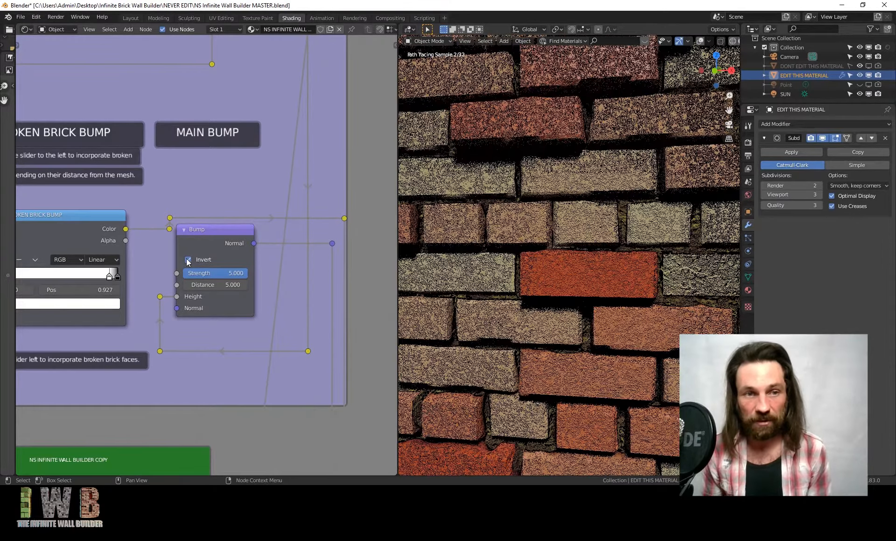
pyautogui.click(188, 260)
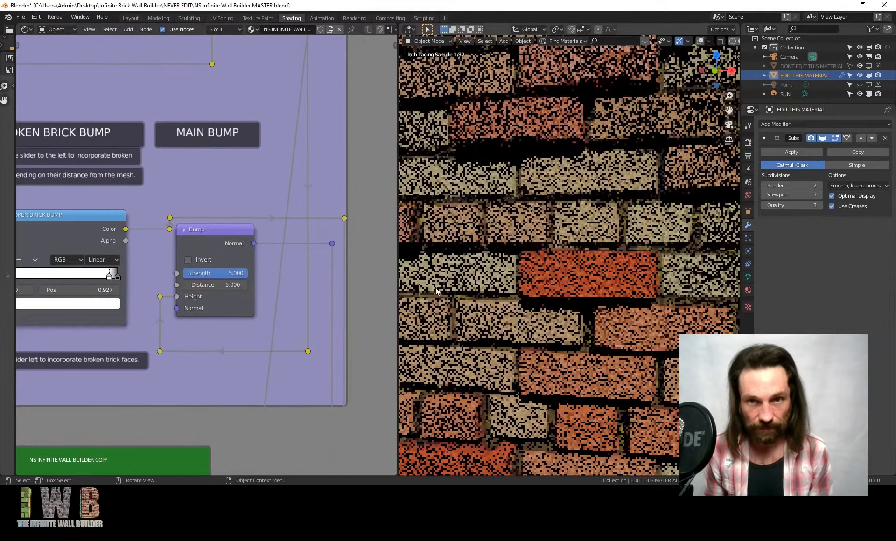
# Examine the whole brick wall from a distance and survey the Bump Control and Roughness Control node frames.
pyautogui.scroll(-5, 644, 286)
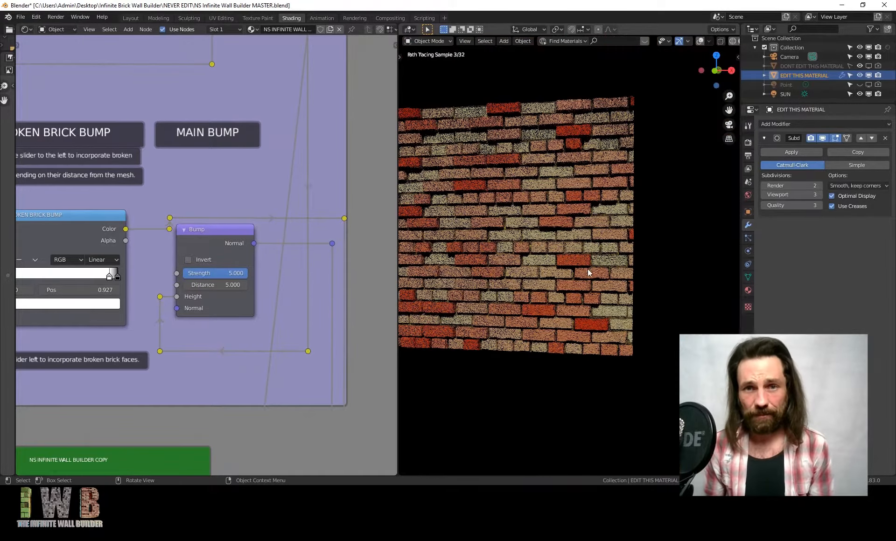
pyautogui.keyDown('shift'); pyautogui.moveTo(540, 246); pyautogui.dragTo(588, 266, button='middle'); pyautogui.keyUp('shift')
pyautogui.scroll(-13, 211, 222)
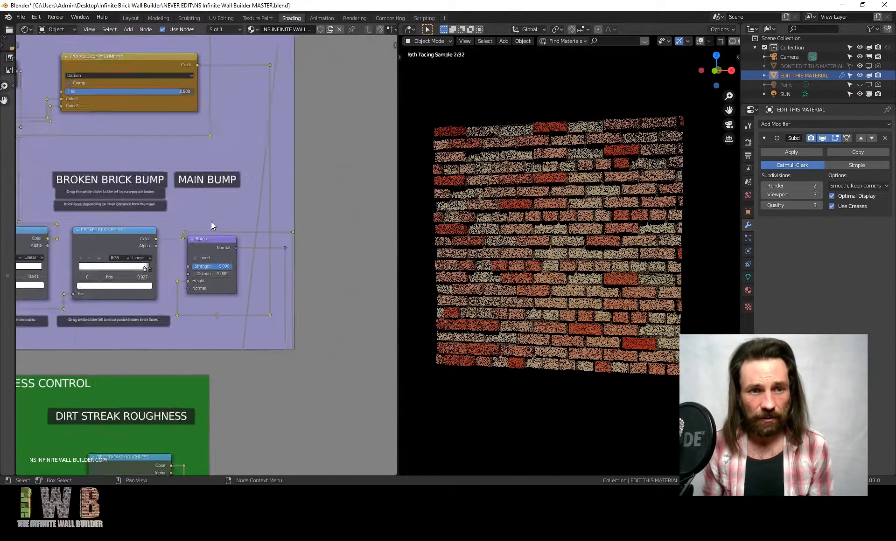
pyautogui.moveTo(176, 295); pyautogui.dragTo(245, 248, button='middle')
pyautogui.moveTo(311, 170); pyautogui.dragTo(378, 168, button='middle')
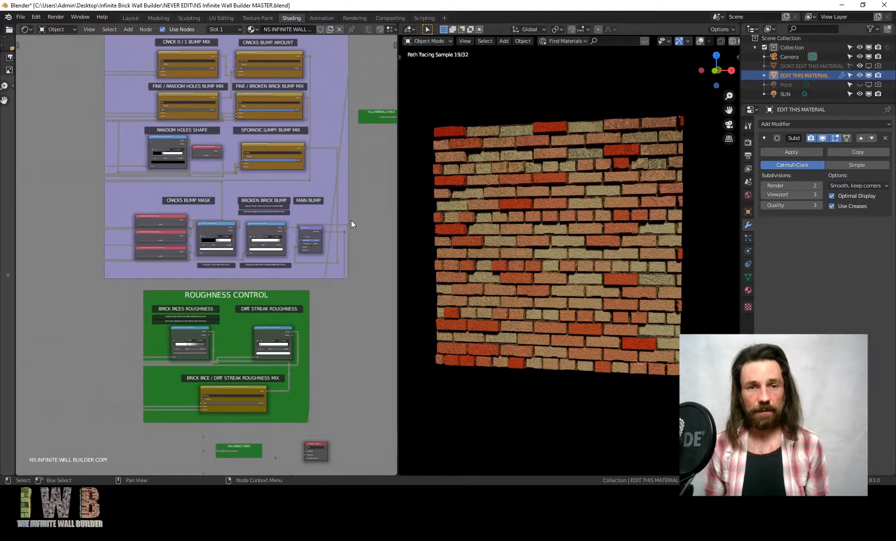
pyautogui.scroll(-3, 352, 221)
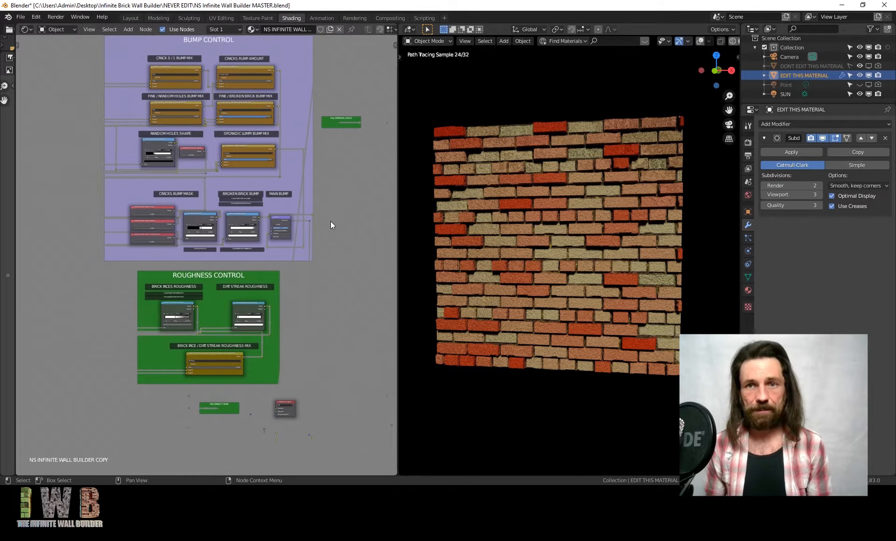